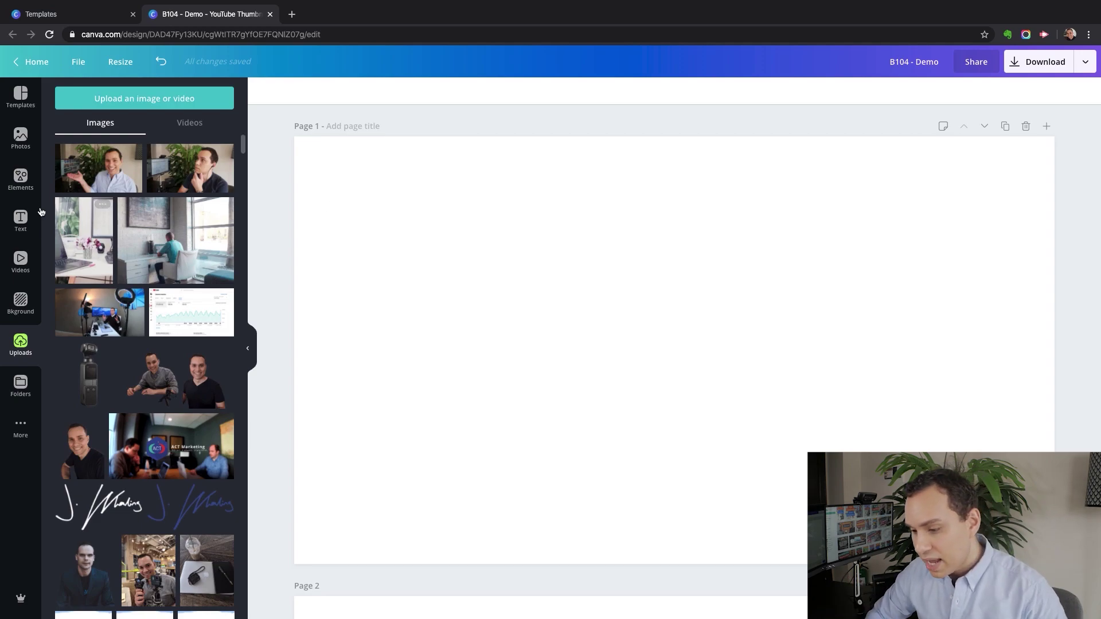
Add the first uploaded presenter photo from Uploads onto the blank Page 1.
{"action": "left_click", "coordinate": [108, 177]}
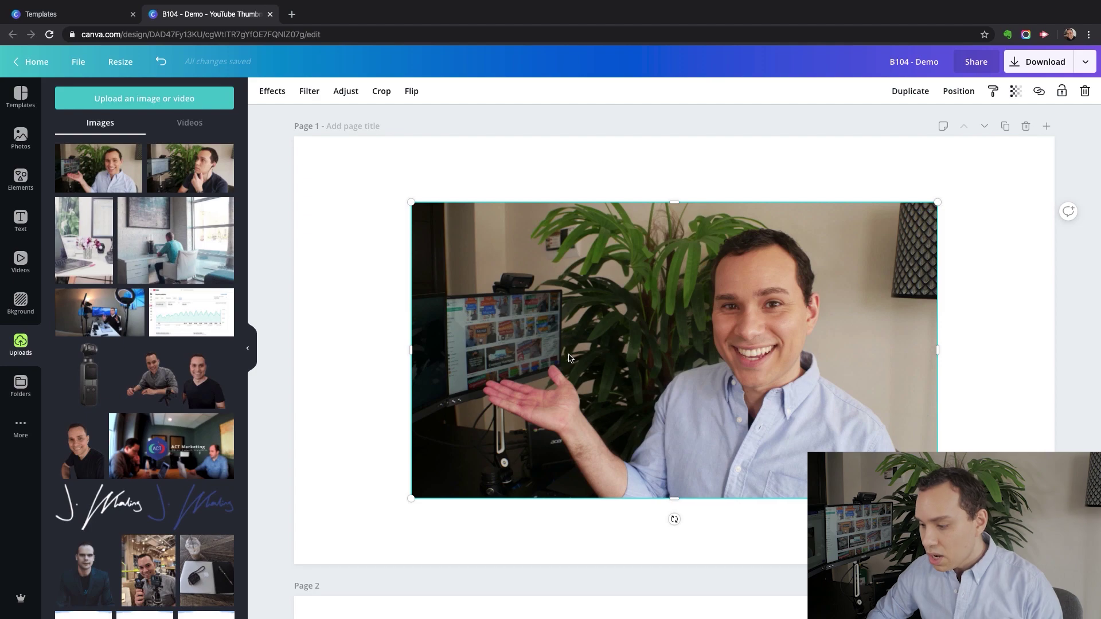
Stretch the presenter photo to cover all of Page 1, then duplicate it as Page 2.
{"action": "left_click_drag", "start_coordinate": [619, 357], "coordinate": [728, 410]}
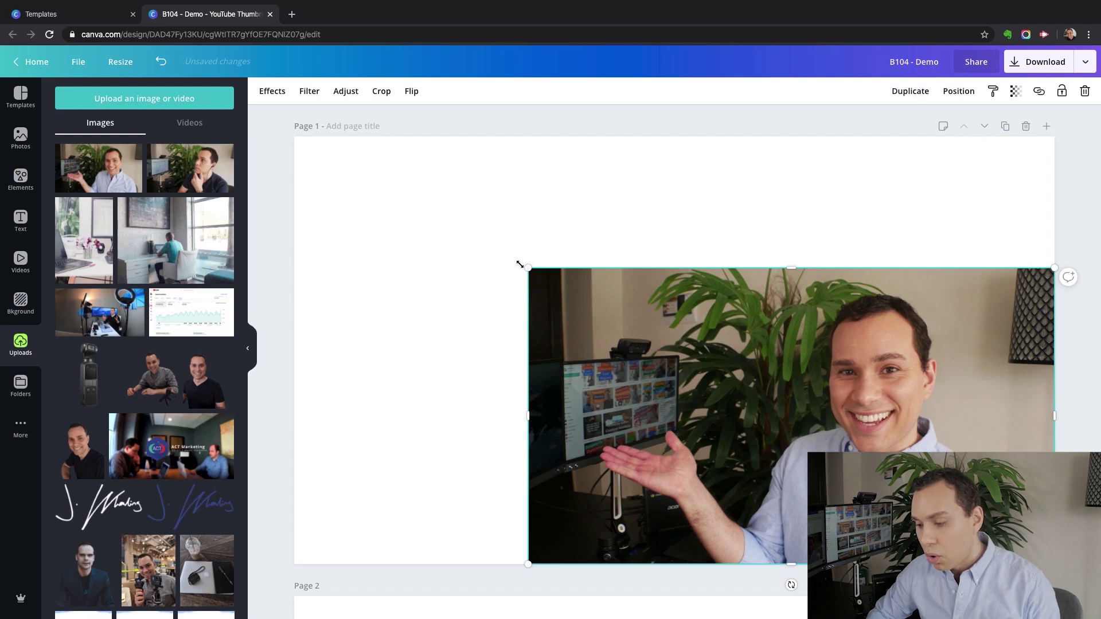
{"action": "left_click_drag", "start_coordinate": [519, 264], "coordinate": [288, 150]}
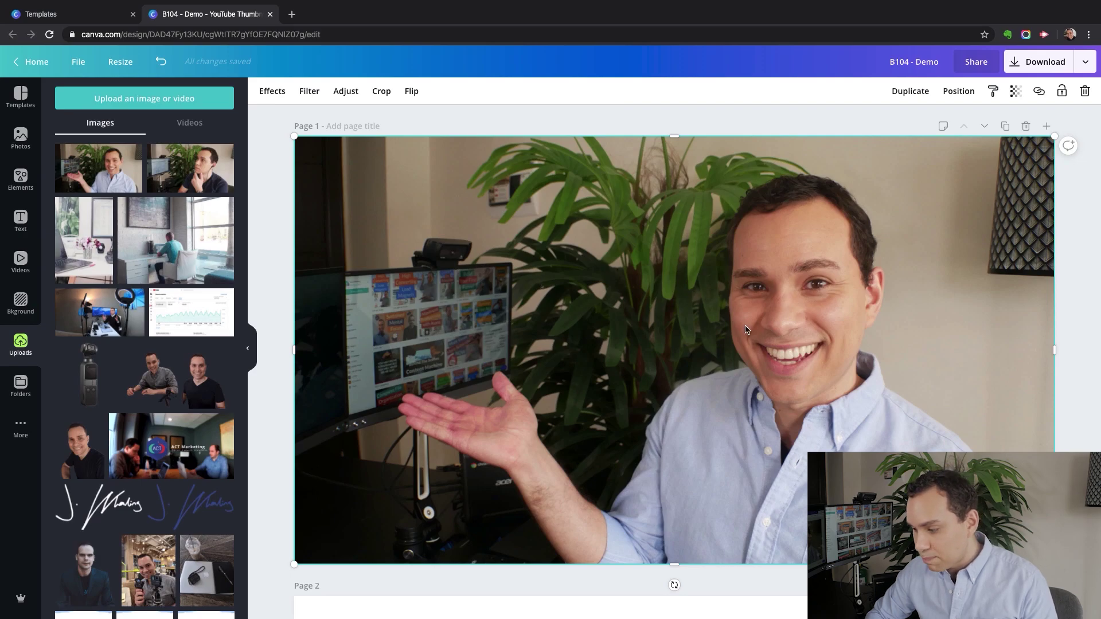
{"action": "left_click", "coordinate": [1004, 127]}
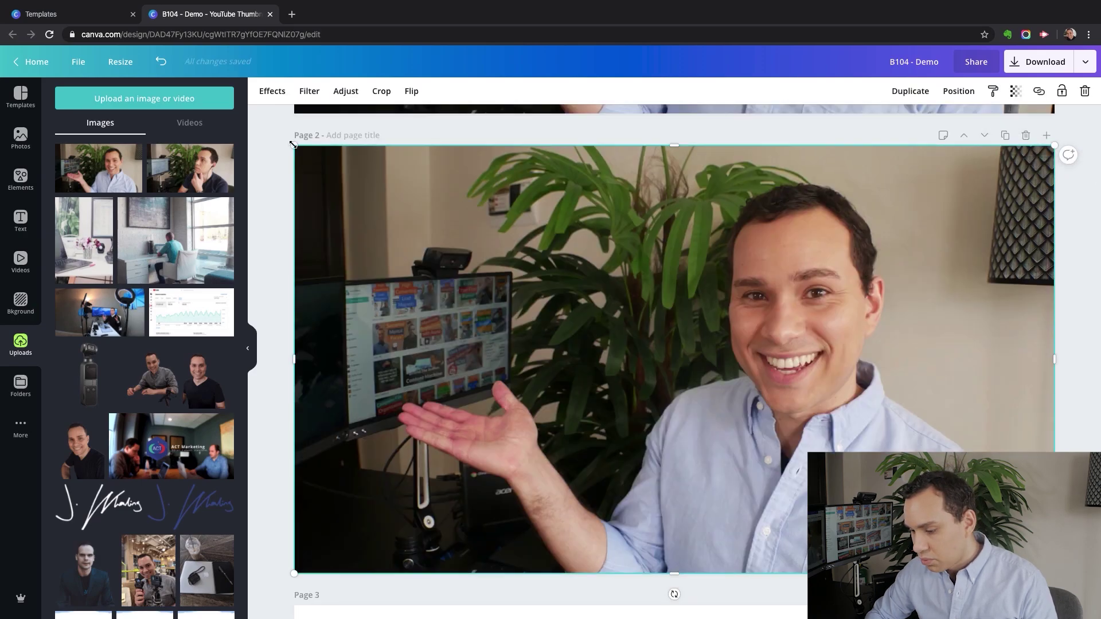
Shrink and reposition the Page 2 photo, then apply the Background Remover effect.
{"action": "left_click_drag", "start_coordinate": [403, 199], "coordinate": [445, 226]}
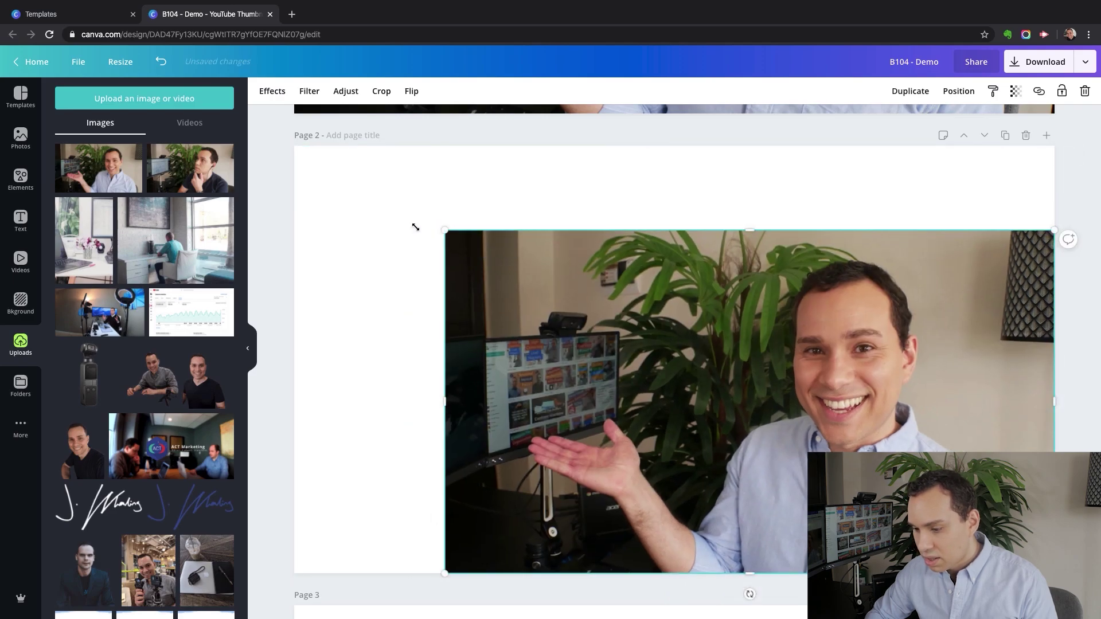
{"action": "left_click", "coordinate": [251, 351]}
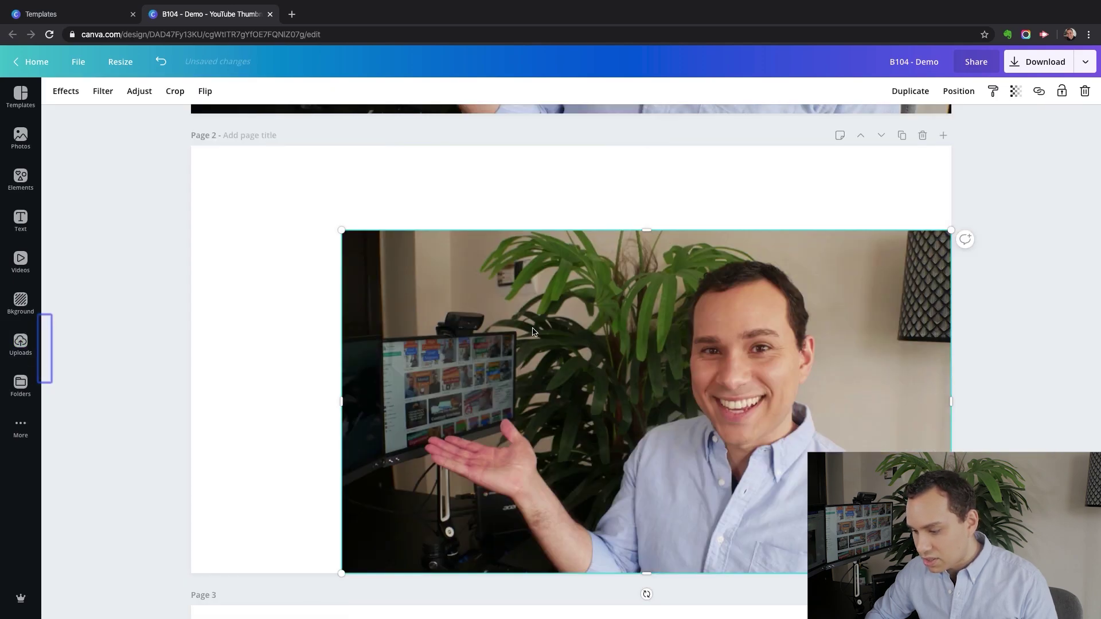
{"action": "left_click_drag", "start_coordinate": [507, 309], "coordinate": [504, 307]}
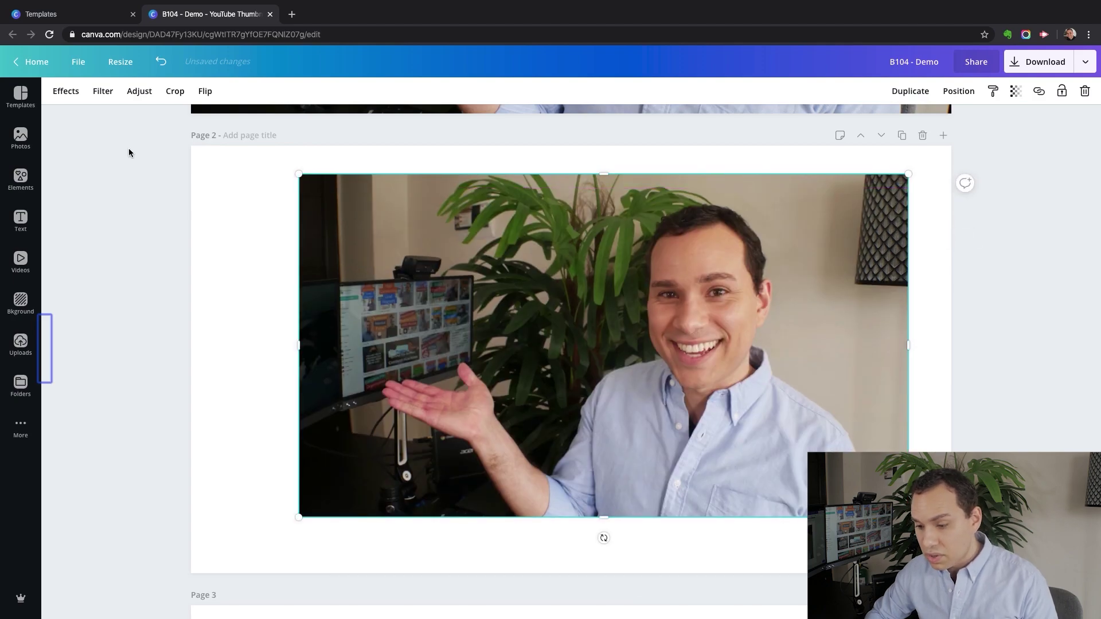
{"action": "left_click", "coordinate": [74, 92]}
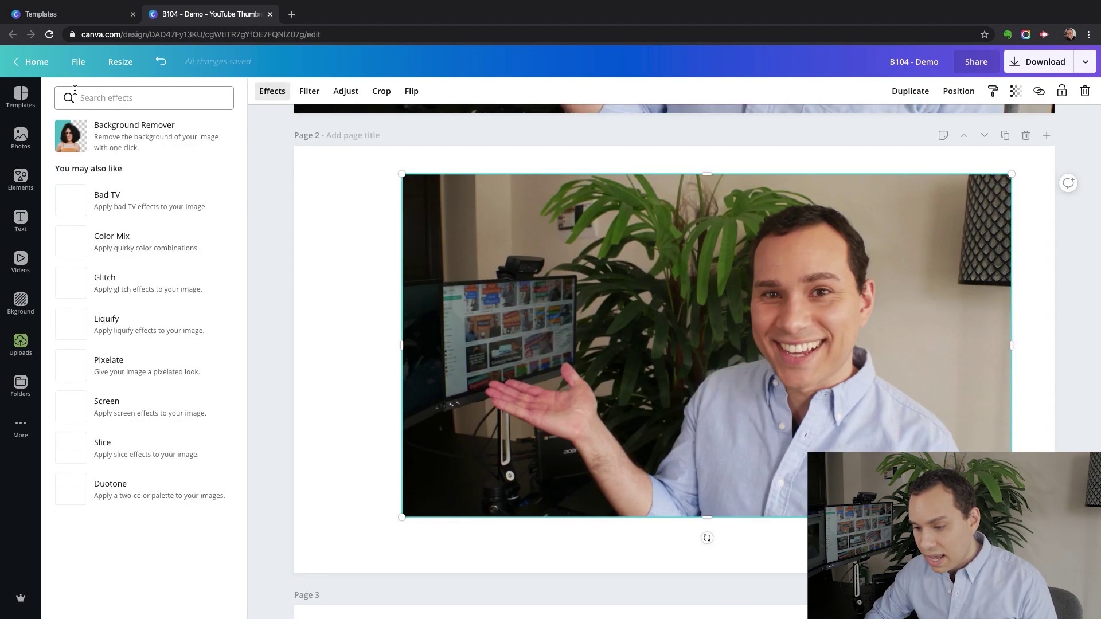
{"action": "left_click", "coordinate": [161, 143]}
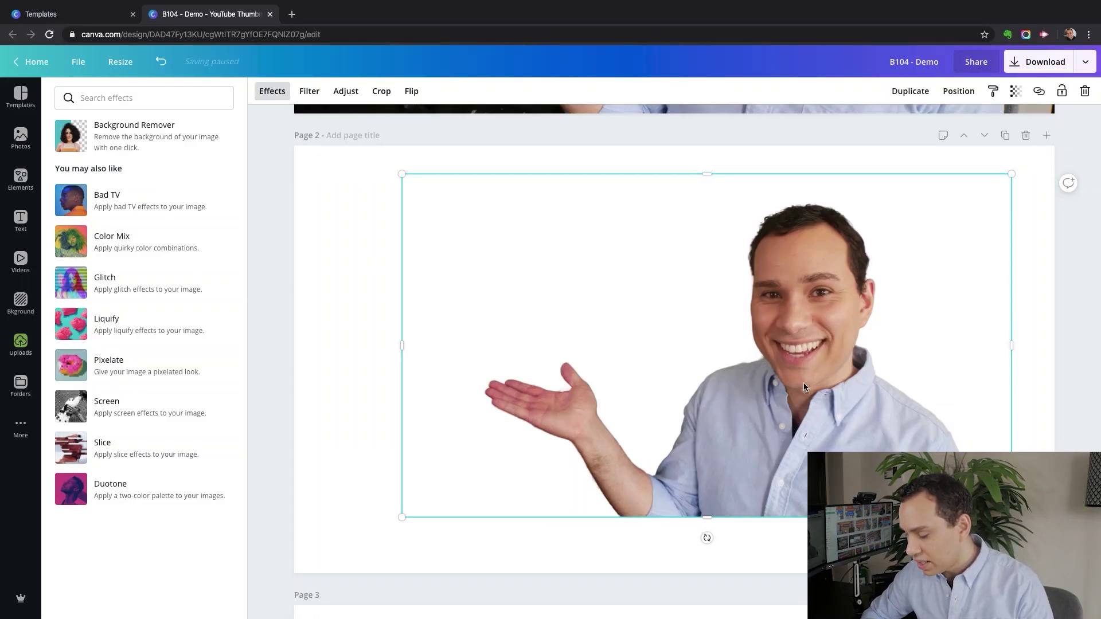
Crop away the empty left side of the cut-out presenter image.
{"action": "double_click", "coordinate": [1020, 347]}
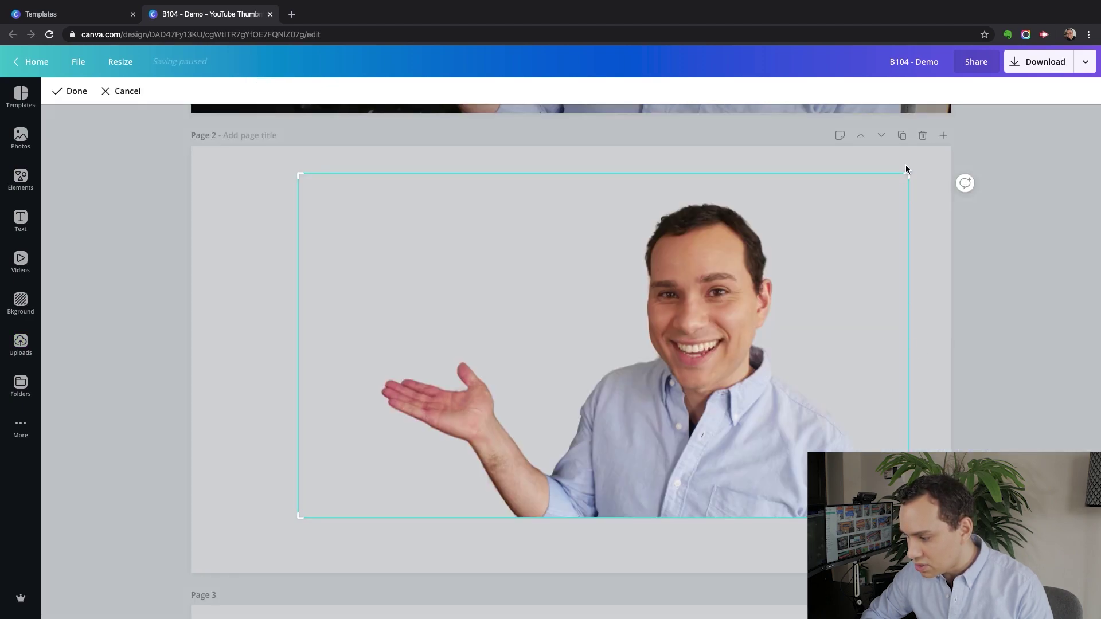
{"action": "left_click_drag", "start_coordinate": [908, 173], "coordinate": [882, 176]}
{"action": "key", "text": "Escape"}
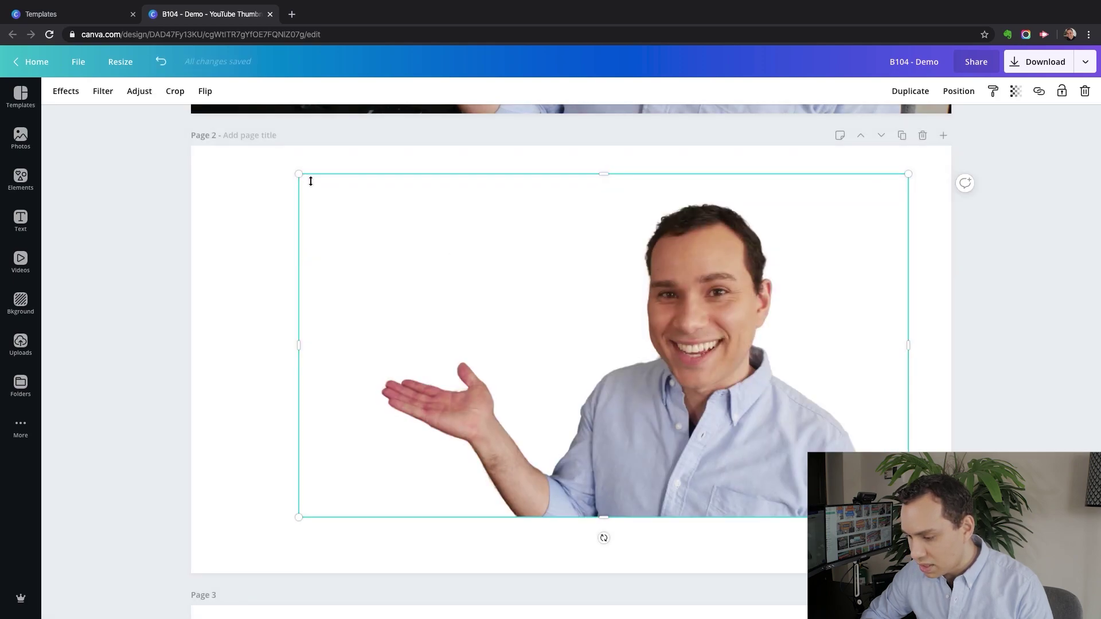
{"action": "left_click_drag", "start_coordinate": [298, 345], "coordinate": [376, 349]}
Shift the cut-out presenter right and down, undoing the stray move.
{"action": "left_click", "coordinate": [299, 359]}
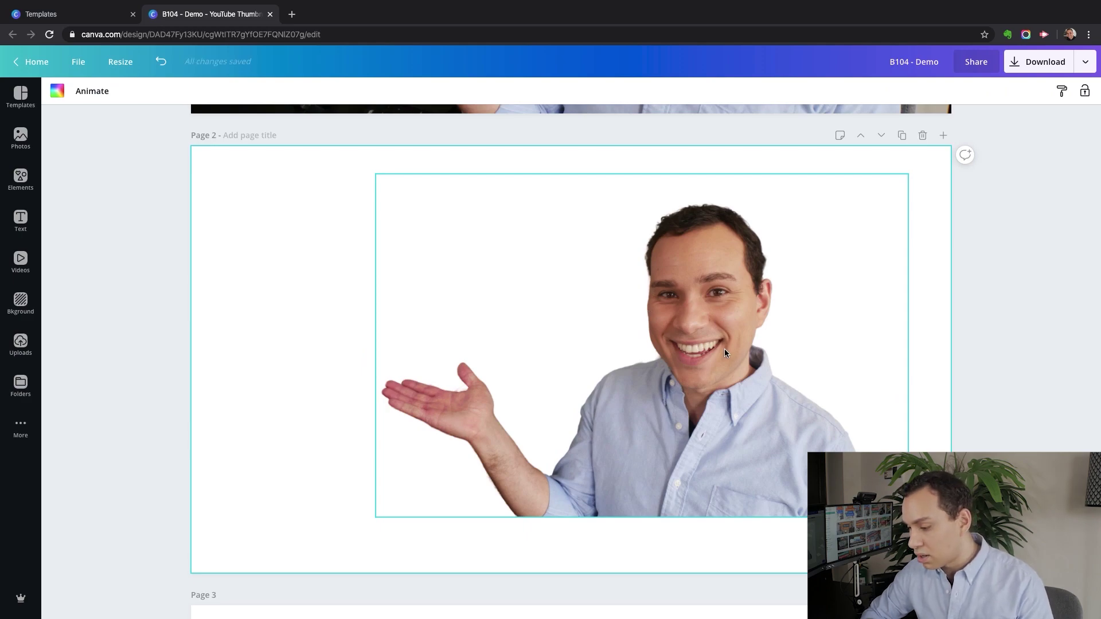
{"action": "left_click_drag", "start_coordinate": [724, 350], "coordinate": [831, 423]}
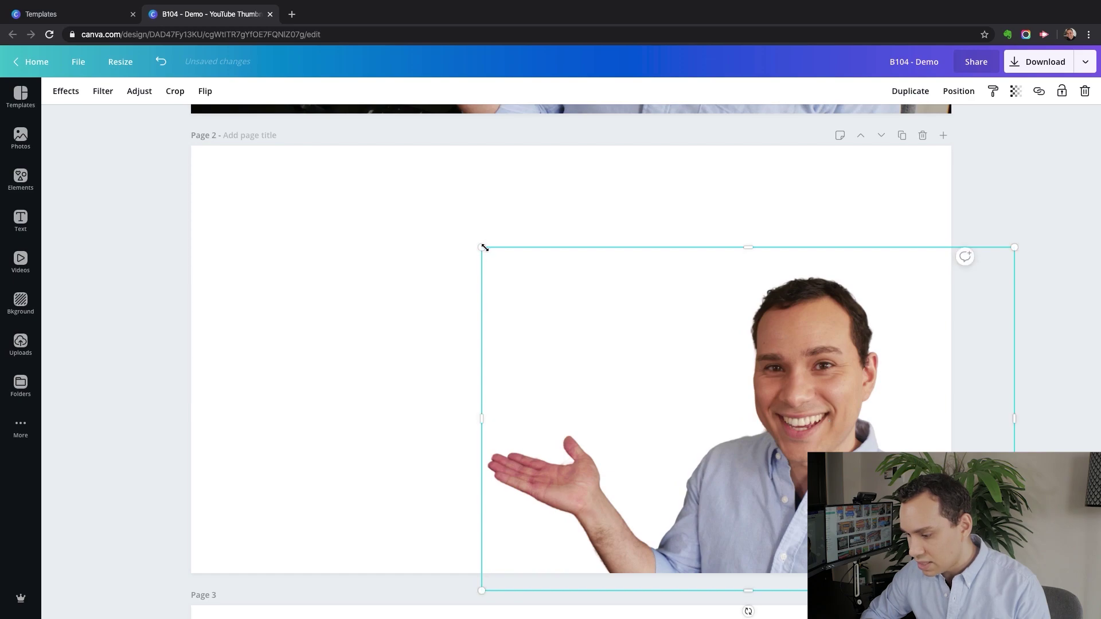
{"action": "key", "text": "ctrl+z"}
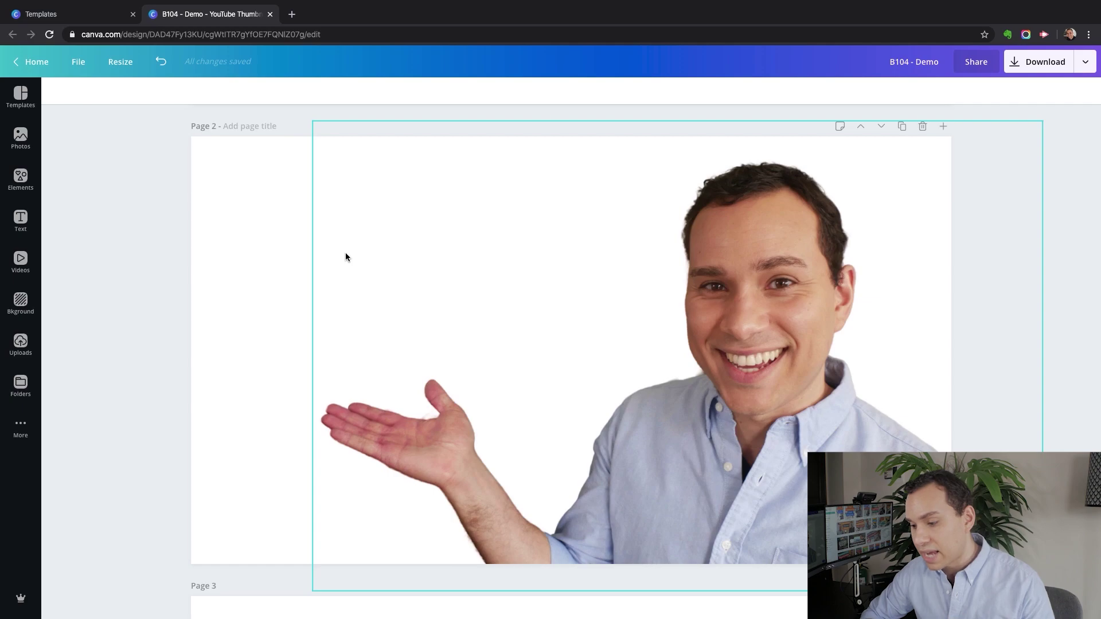
{"action": "scroll", "coordinate": [346, 255], "scroll_direction": "up", "scroll_amount": 3}
Crop-zoom the Page 1 photo so the presenter appears larger and lower in frame.
{"action": "scroll", "coordinate": [346, 256], "scroll_direction": "up", "scroll_amount": 10}
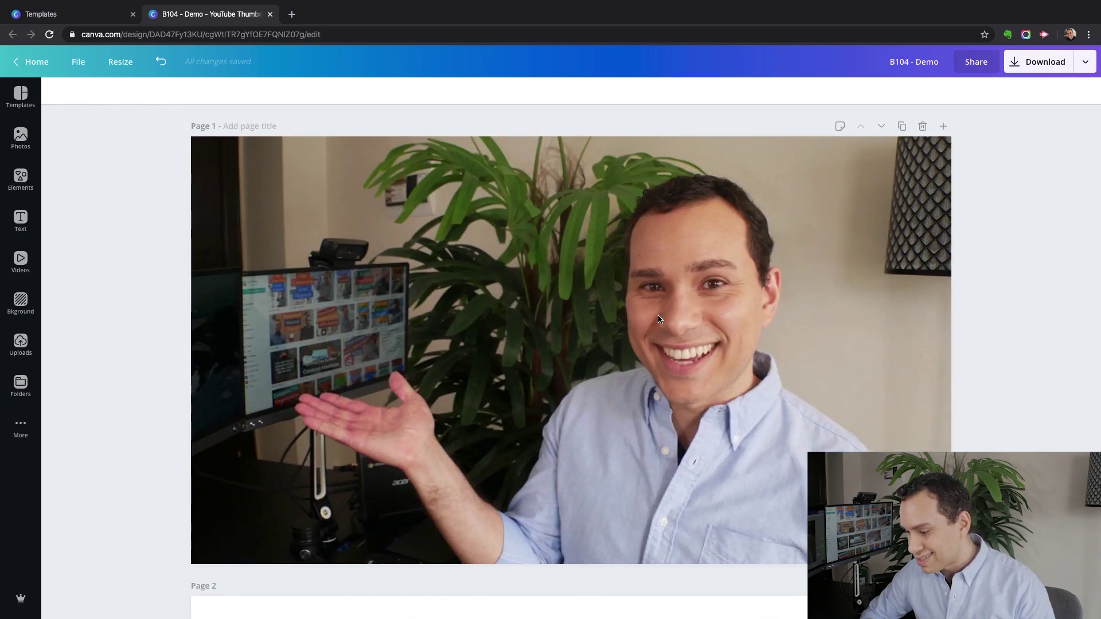
{"action": "left_click", "coordinate": [589, 325]}
{"action": "double_click", "coordinate": [605, 310]}
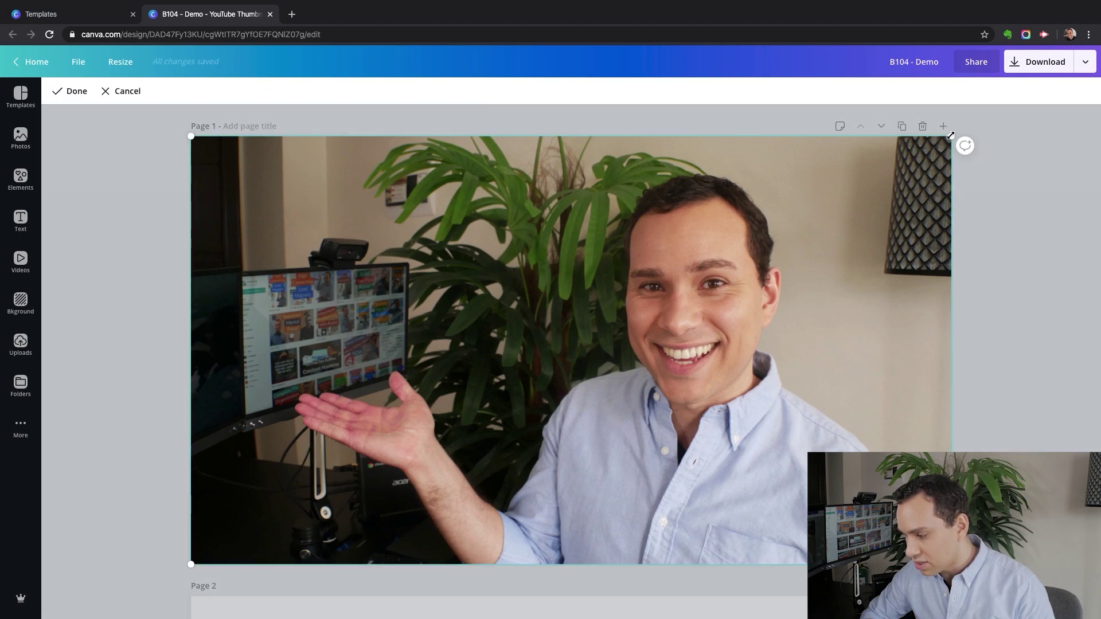
{"action": "left_click_drag", "start_coordinate": [951, 136], "coordinate": [1078, 107]}
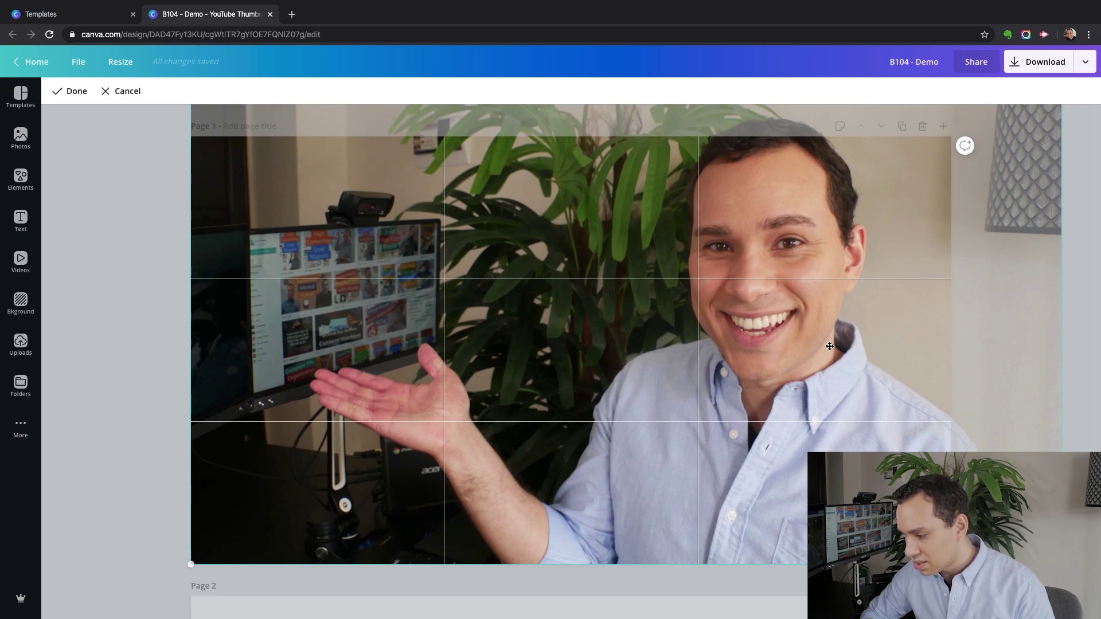
{"action": "left_click_drag", "start_coordinate": [812, 298], "coordinate": [913, 374]}
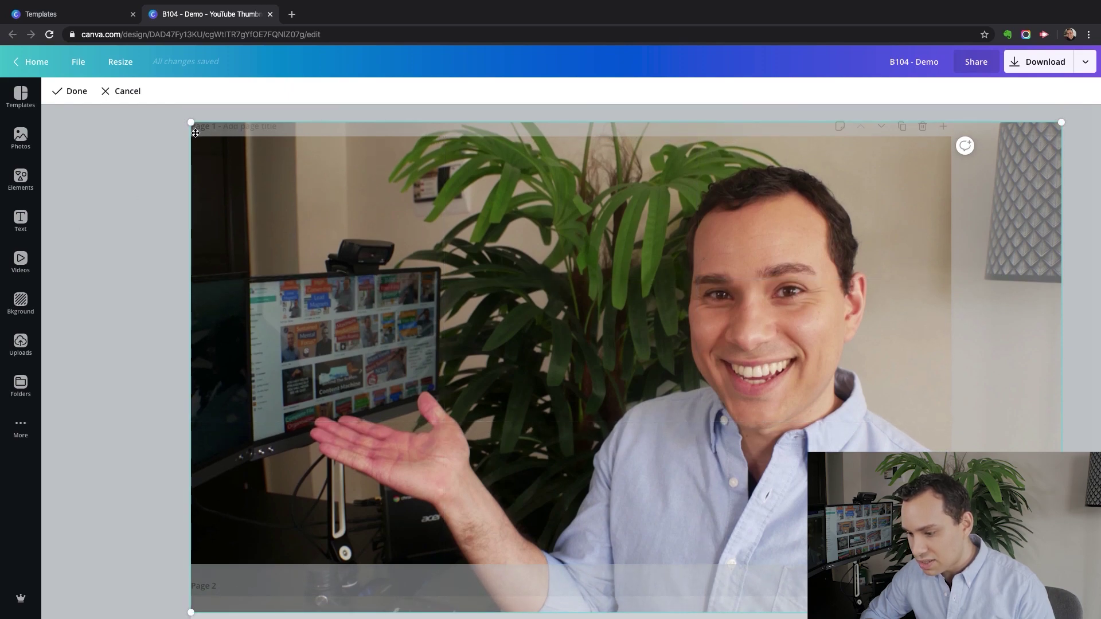
{"action": "left_click_drag", "start_coordinate": [189, 120], "coordinate": [80, 106]}
{"action": "key", "text": "Return"}
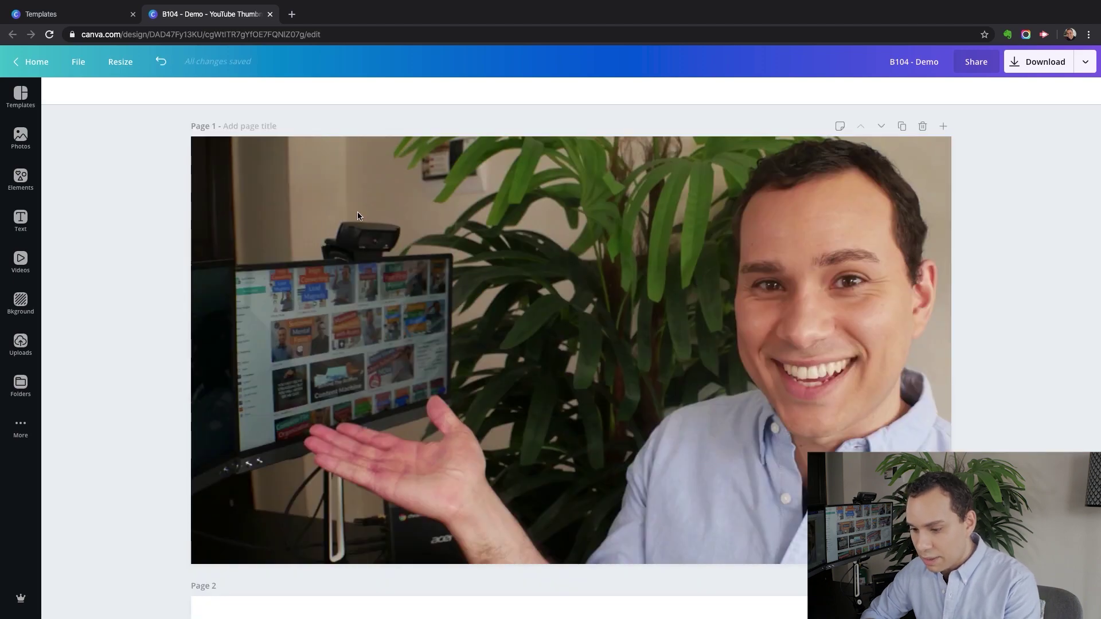
{"action": "left_click", "coordinate": [20, 221]}
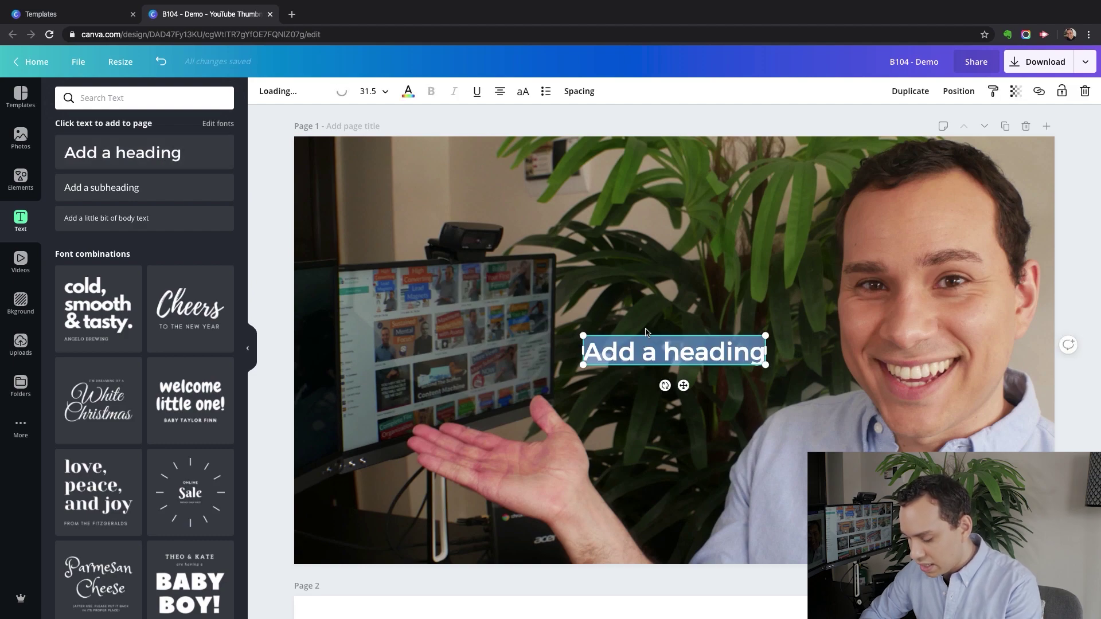
Type 'Lead Magnet' as the heading and set its font to Montserrat Classic.
{"action": "type", "text": "Lead"}
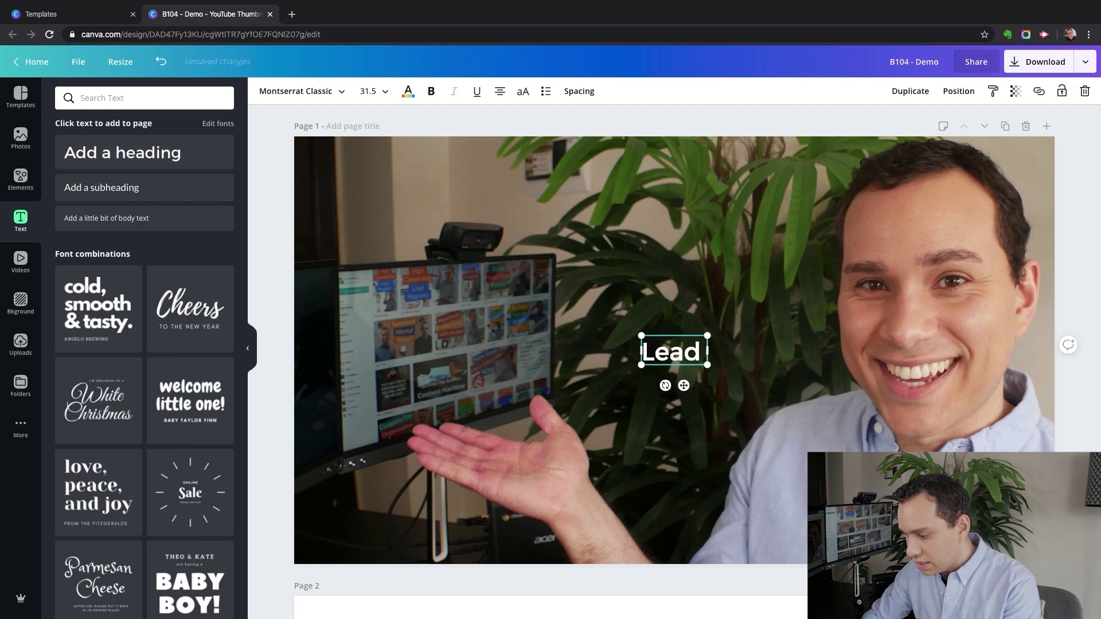
{"action": "type", "text": " Magnet"}
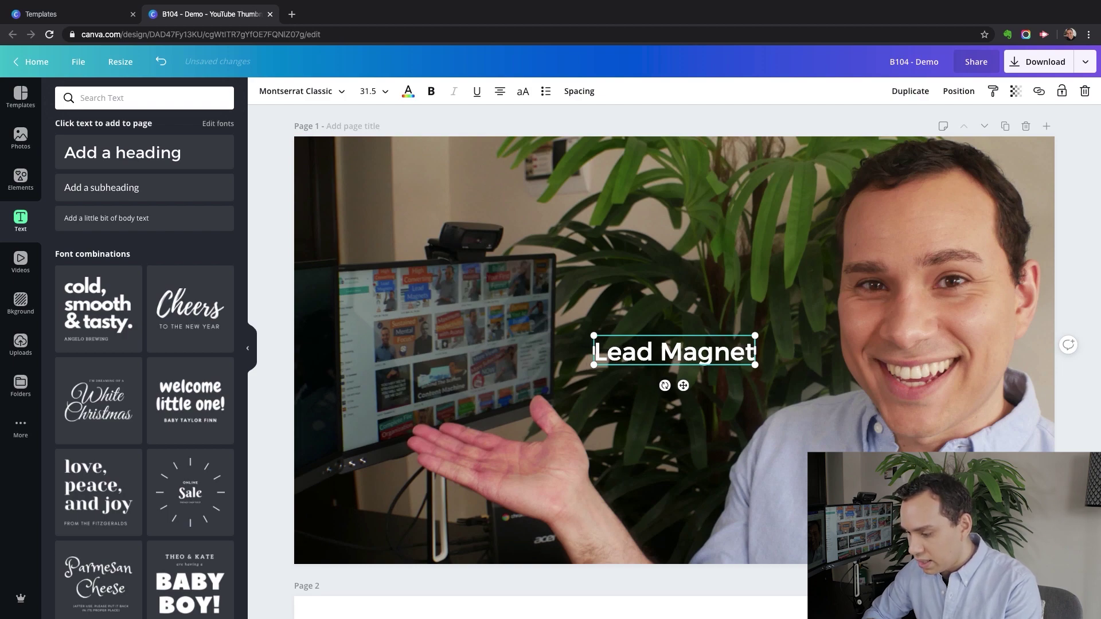
{"action": "key", "text": "ctrl+a"}
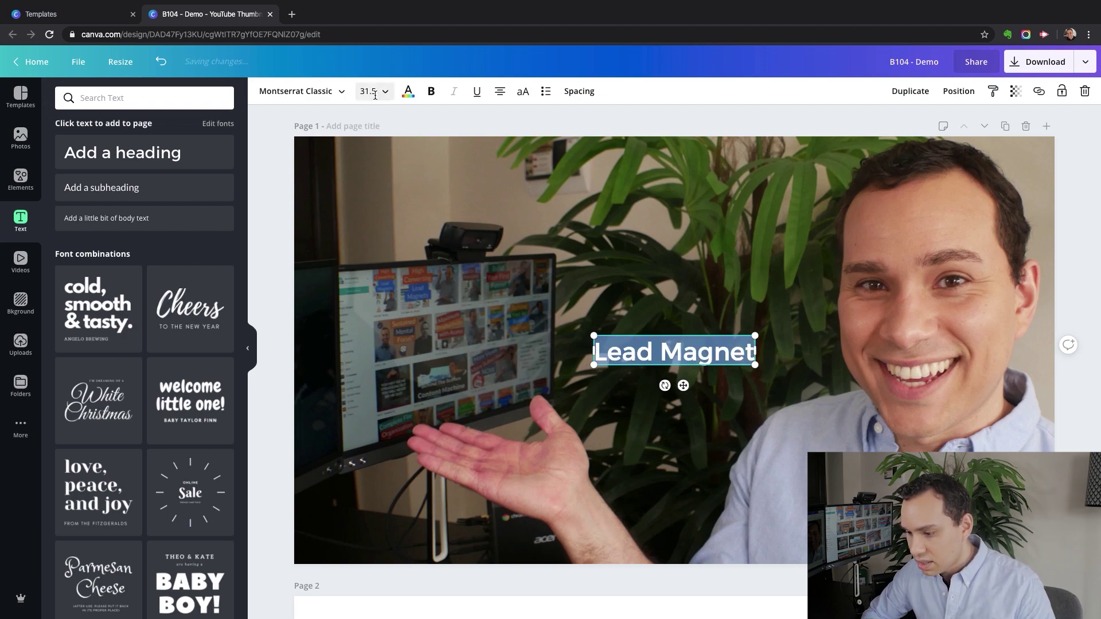
{"action": "left_click", "coordinate": [328, 94]}
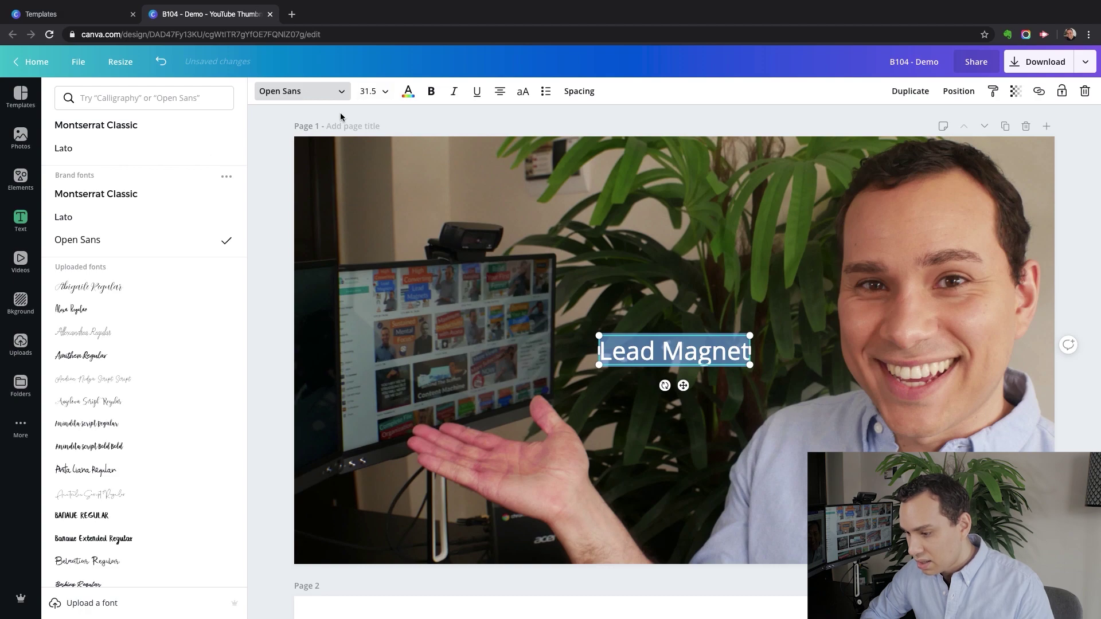
{"action": "left_click", "coordinate": [114, 199]}
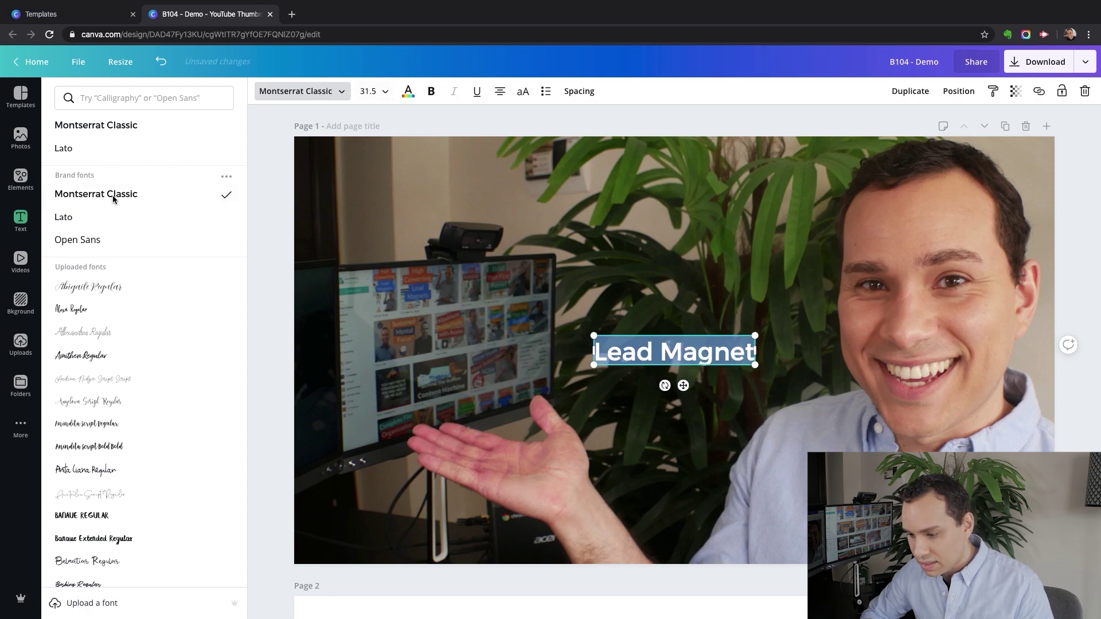
Set the heading size to 88 and retype the capital M of Magnet.
{"action": "left_click", "coordinate": [386, 90]}
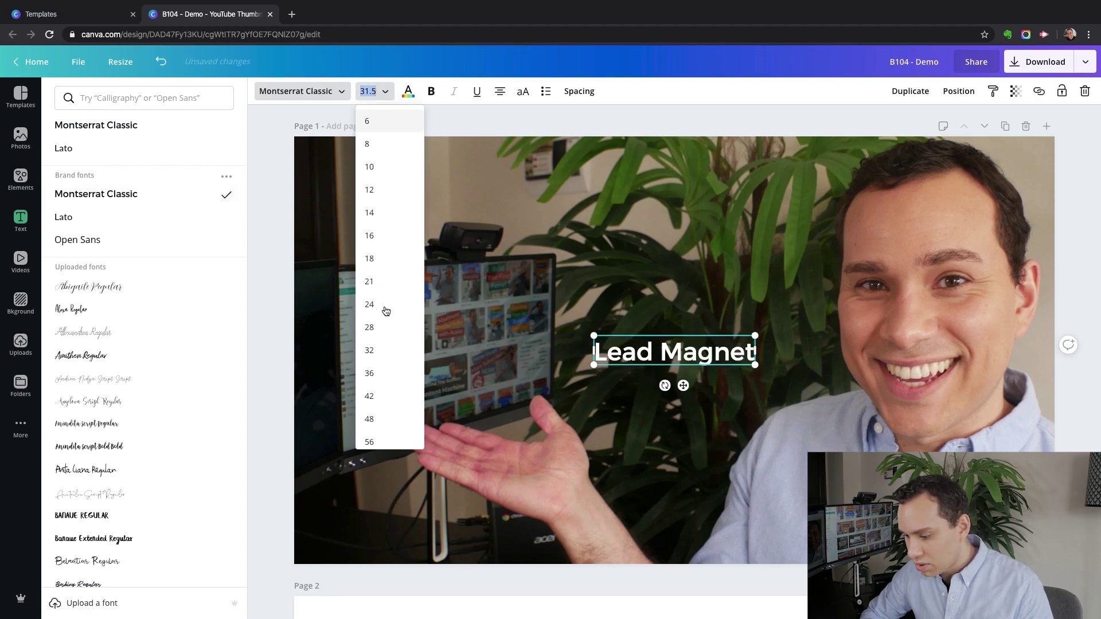
{"action": "scroll", "coordinate": [377, 396], "scroll_direction": "down", "scroll_amount": 3}
{"action": "scroll", "coordinate": [376, 403], "scroll_direction": "down", "scroll_amount": 2}
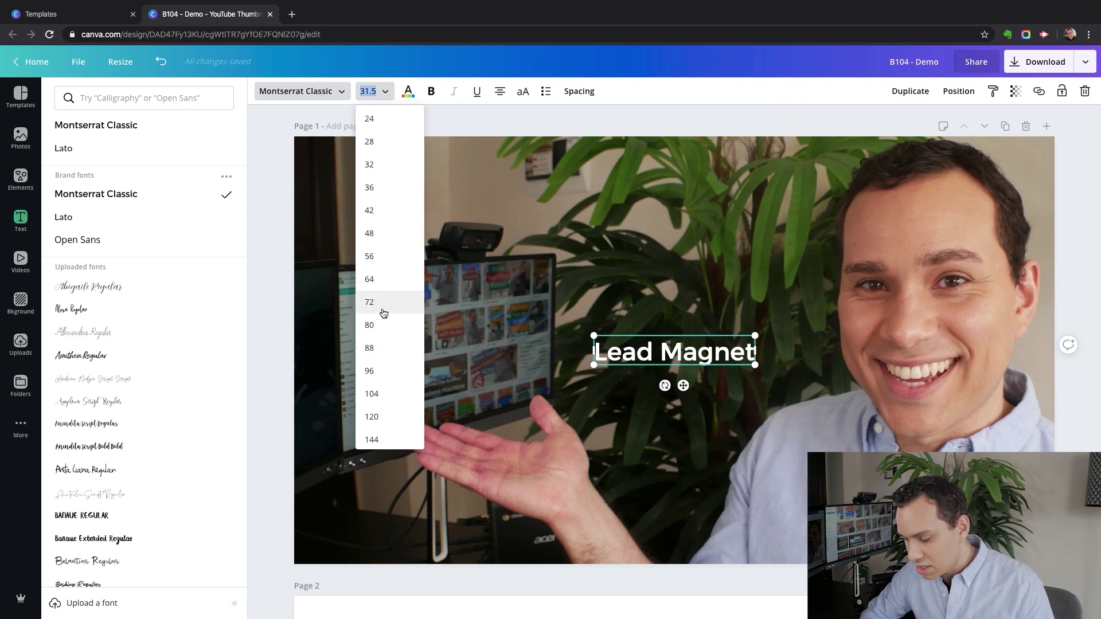
{"action": "left_click", "coordinate": [372, 348]}
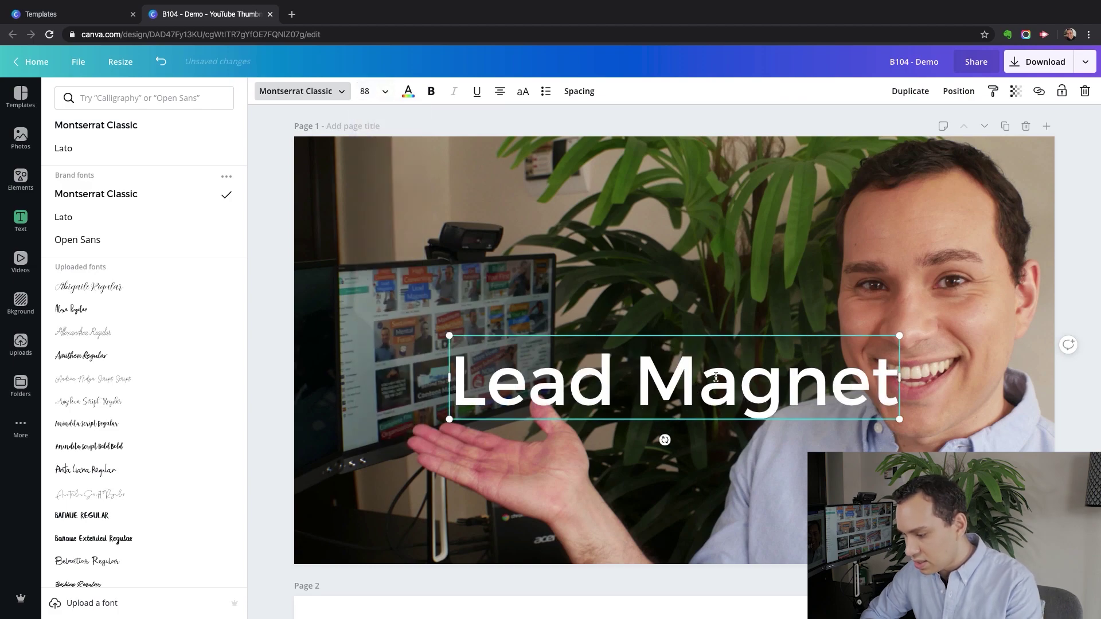
{"action": "left_click_drag", "start_coordinate": [682, 387], "coordinate": [652, 355]}
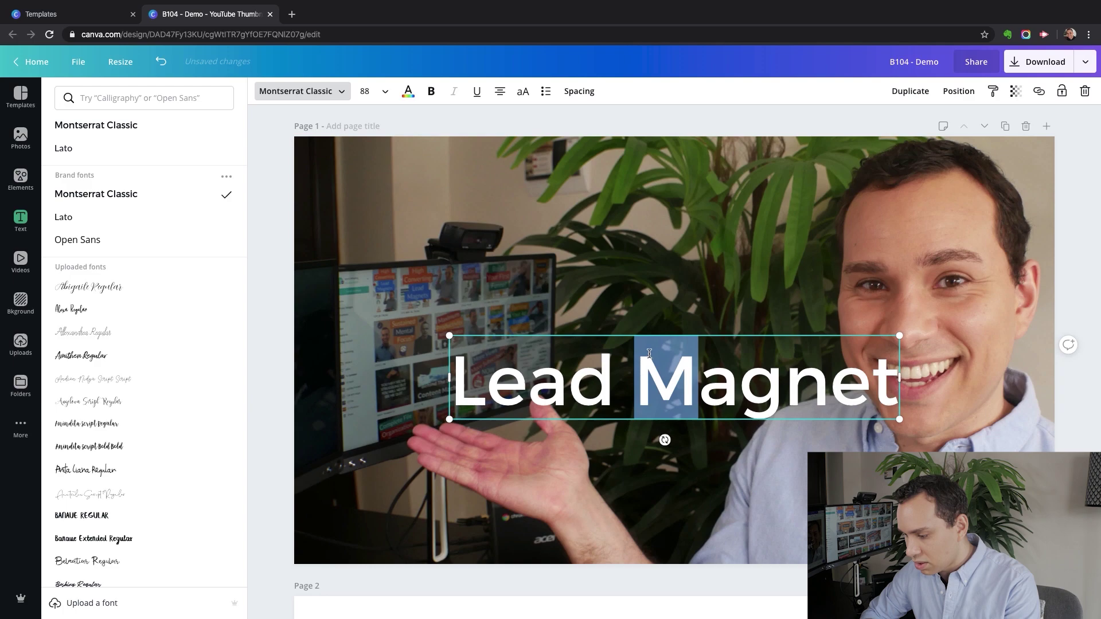
{"action": "type", "text": "M"}
{"action": "key", "text": "Escape"}
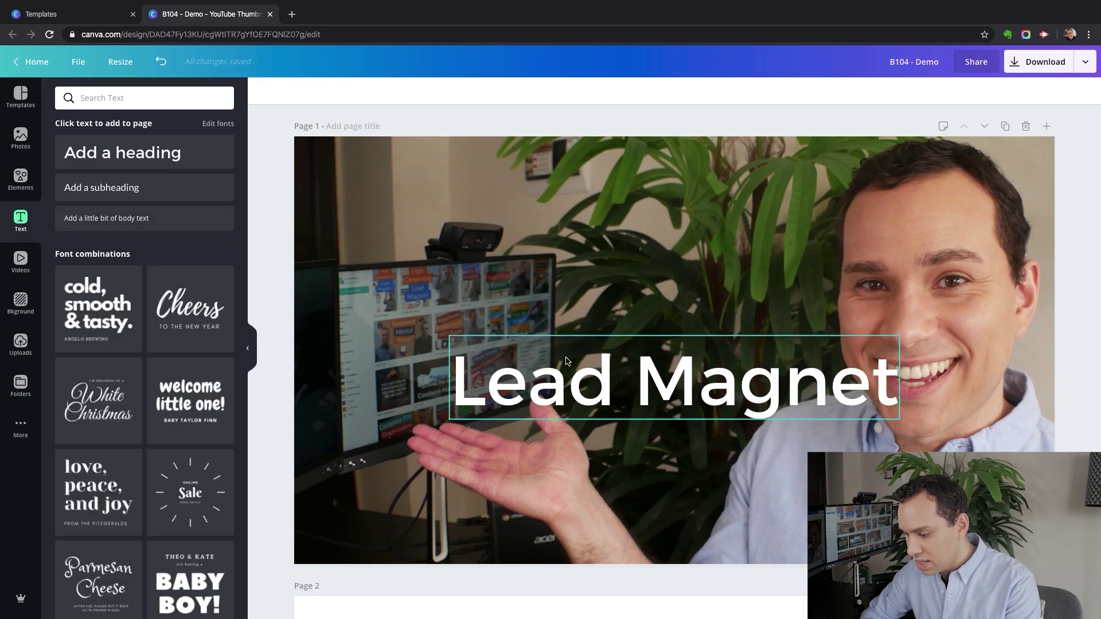
Move Lead Magnet to the photo's upper left and add a square shape.
{"action": "left_click", "coordinate": [568, 361]}
{"action": "left_click_drag", "start_coordinate": [567, 361], "coordinate": [430, 229]}
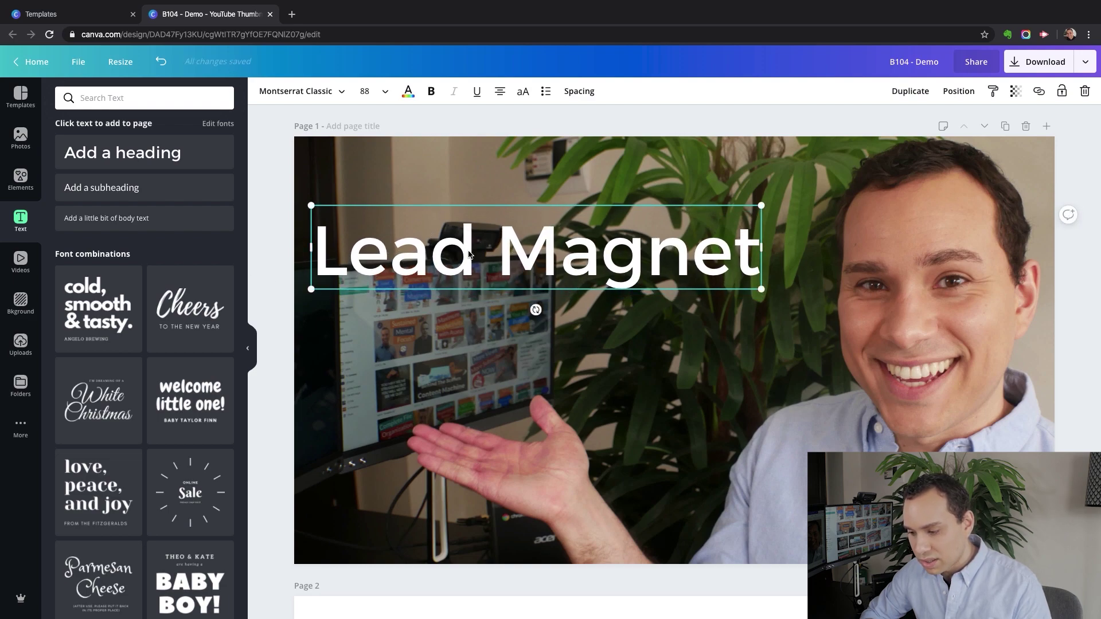
{"action": "left_click", "coordinate": [23, 182]}
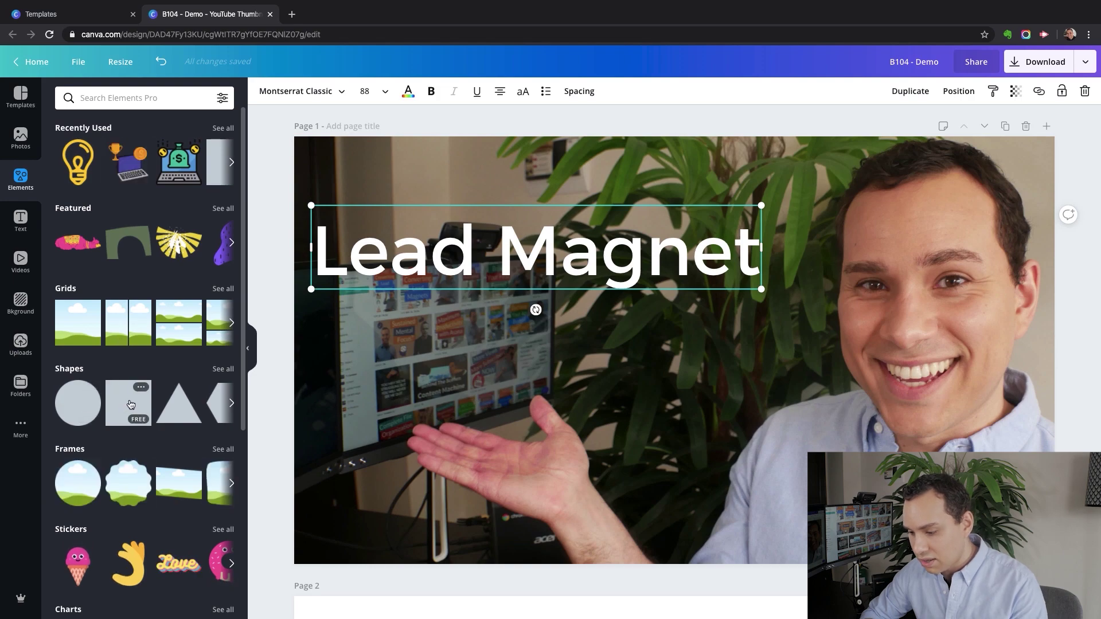
{"action": "left_click", "coordinate": [129, 410]}
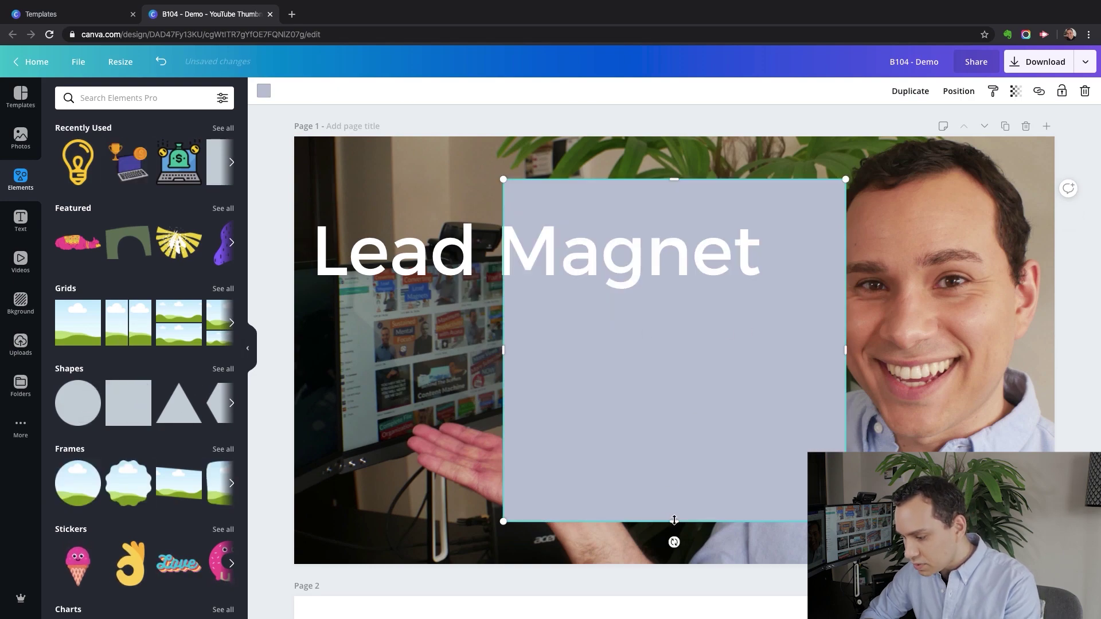
Resize the square so it fits snugly behind the Lead Magnet text.
{"action": "left_click_drag", "start_coordinate": [659, 327], "coordinate": [658, 325]}
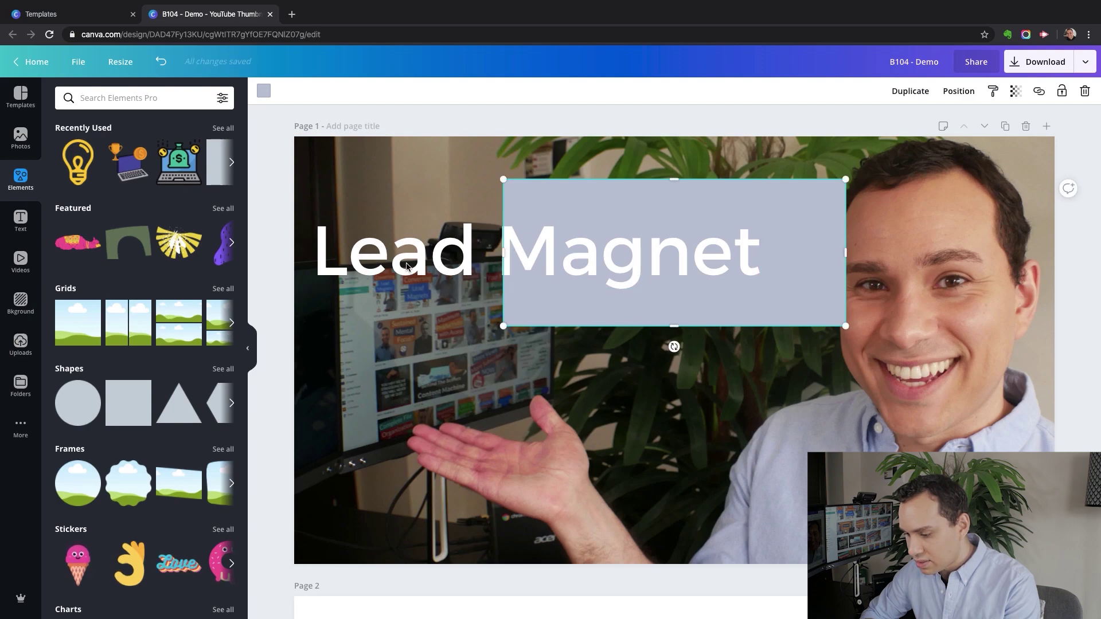
{"action": "left_click_drag", "start_coordinate": [503, 254], "coordinate": [303, 251]}
{"action": "left_click_drag", "start_coordinate": [573, 325], "coordinate": [573, 299]}
{"action": "left_click_drag", "start_coordinate": [574, 179], "coordinate": [574, 210]}
{"action": "left_click_drag", "start_coordinate": [846, 252], "coordinate": [776, 251]}
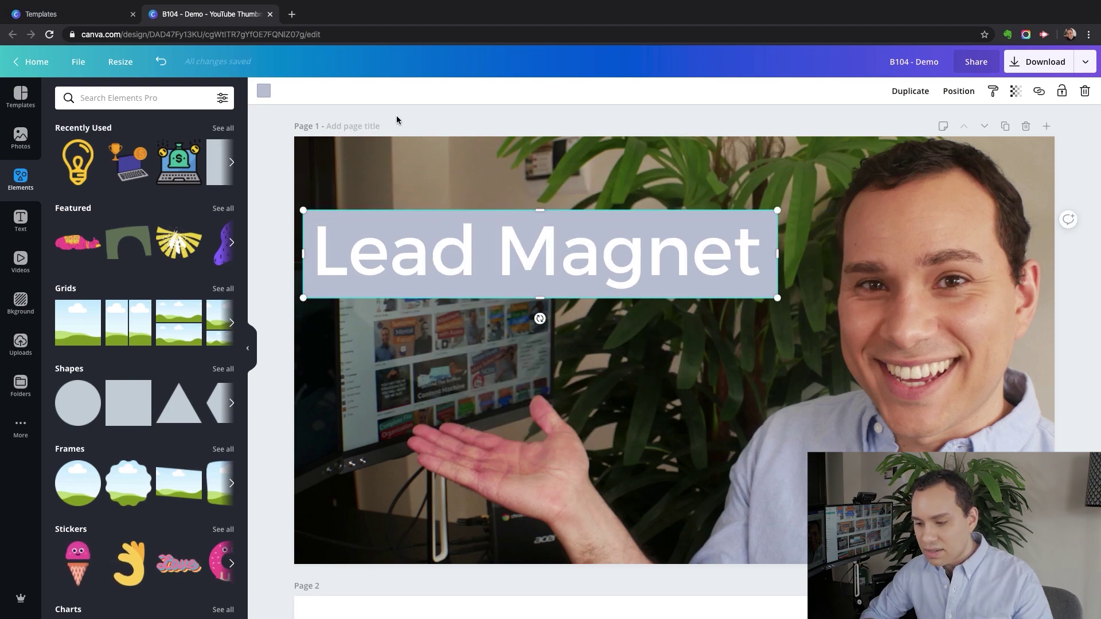
Try olive, brown, lavender and photo colours on the box, then fill it black.
{"action": "left_click", "coordinate": [263, 94]}
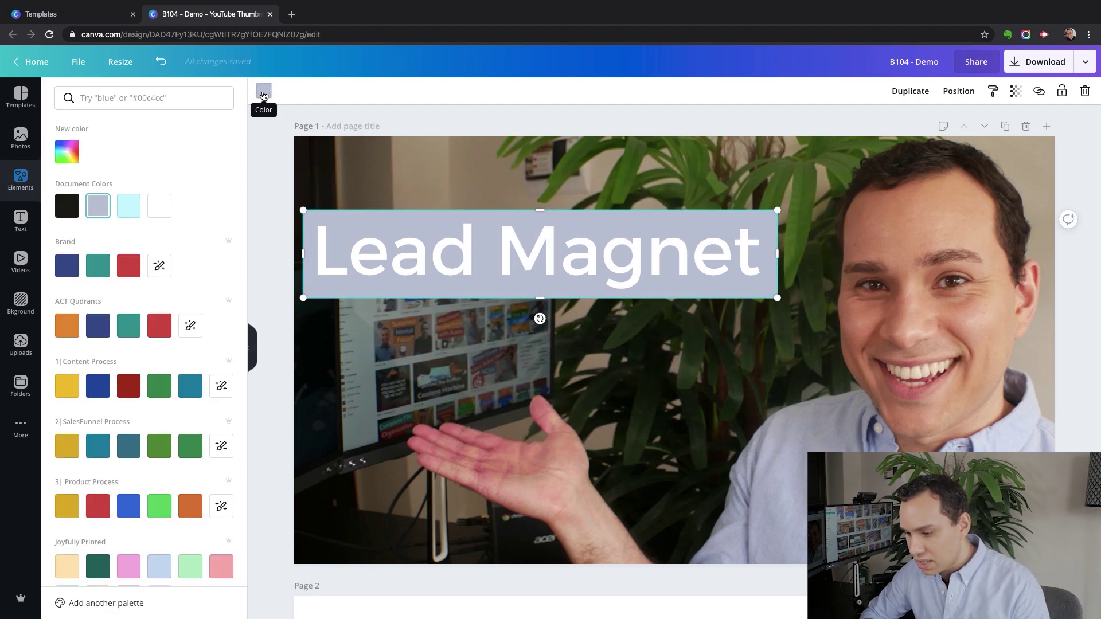
{"action": "scroll", "coordinate": [136, 245], "scroll_direction": "down", "scroll_amount": 8}
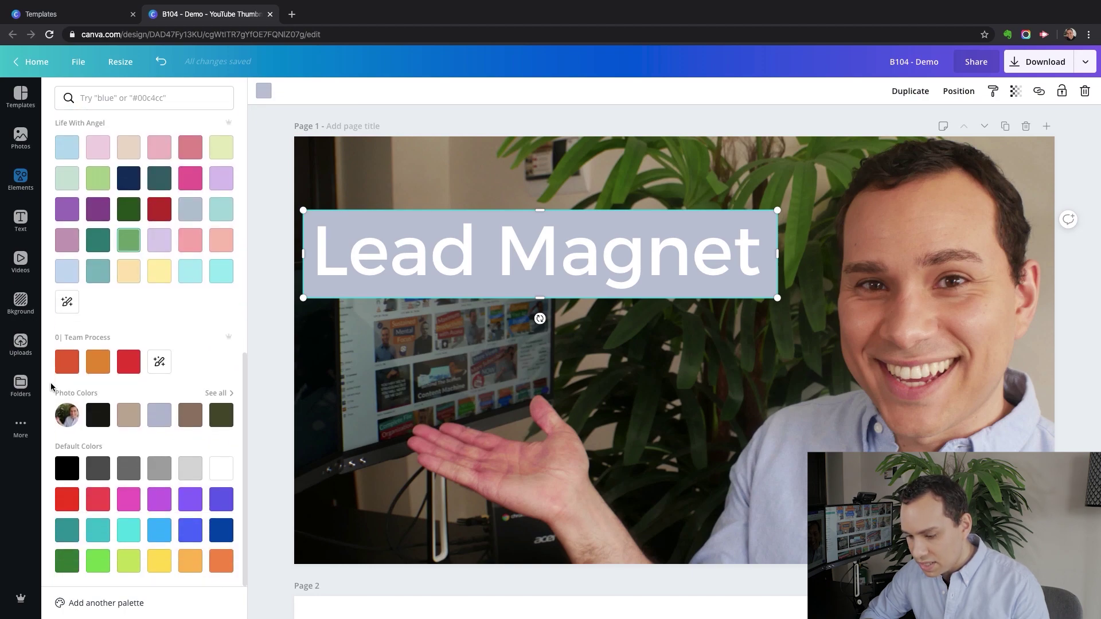
{"action": "left_click", "coordinate": [222, 419]}
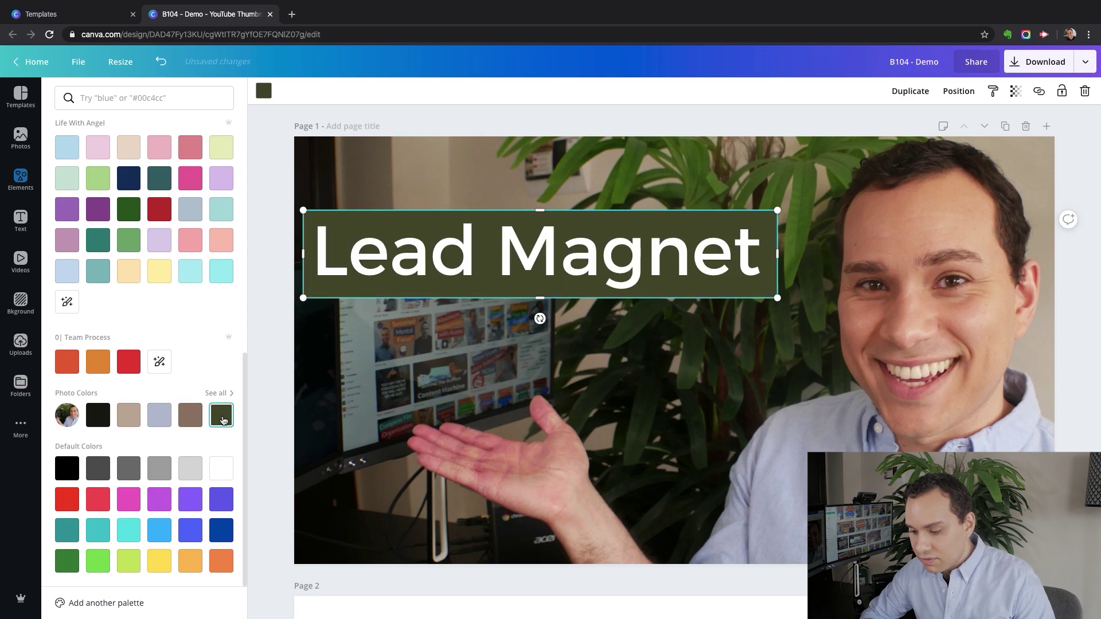
{"action": "left_click", "coordinate": [191, 421]}
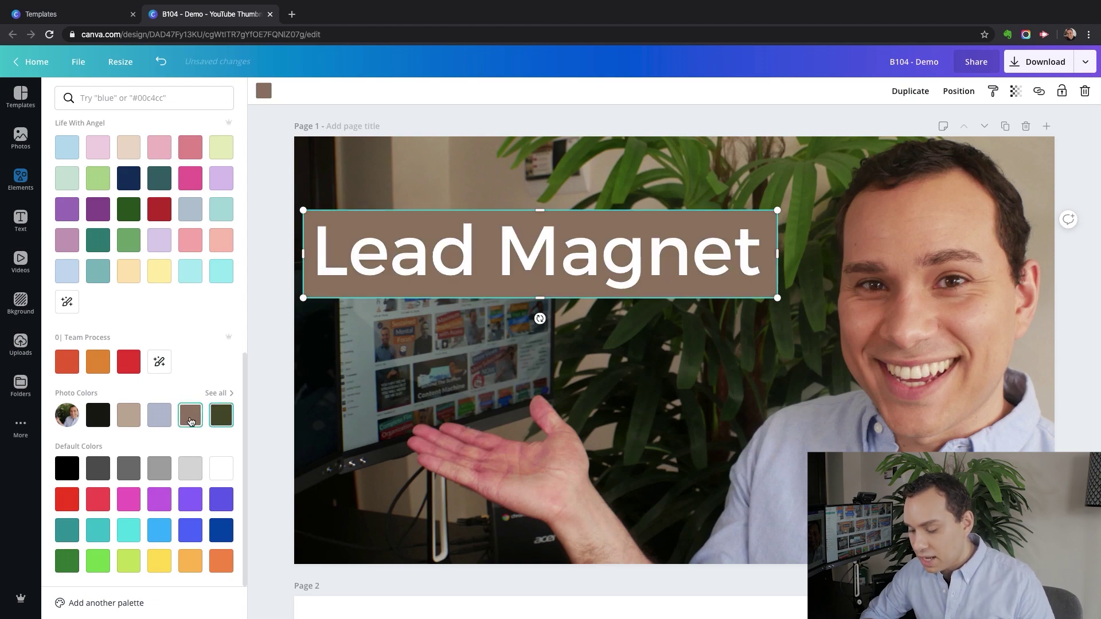
{"action": "left_click", "coordinate": [161, 423]}
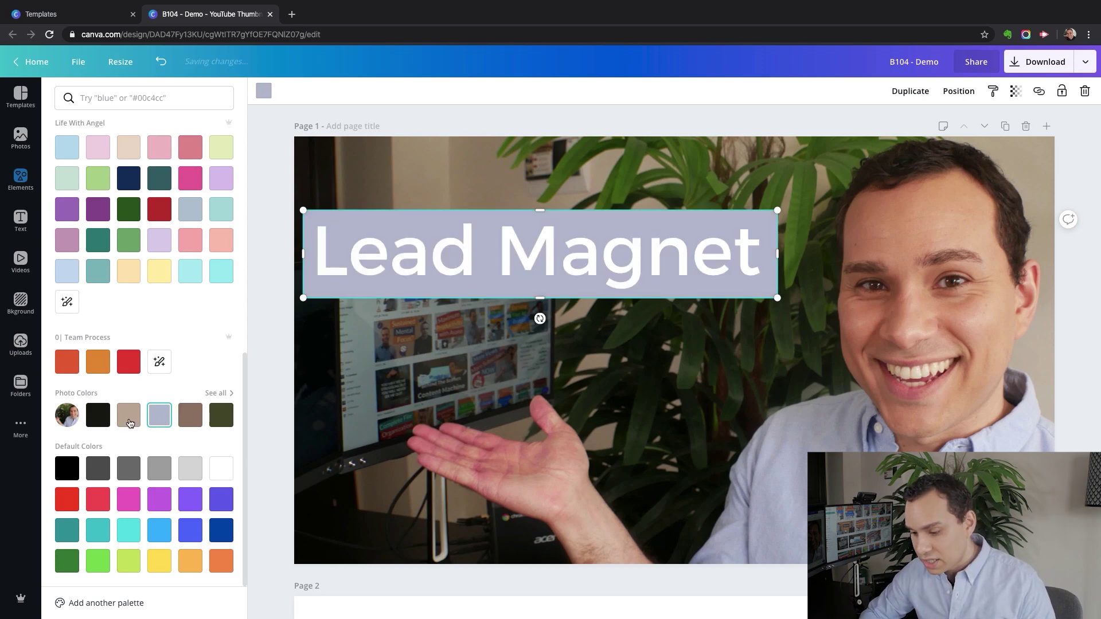
{"action": "left_click", "coordinate": [96, 426]}
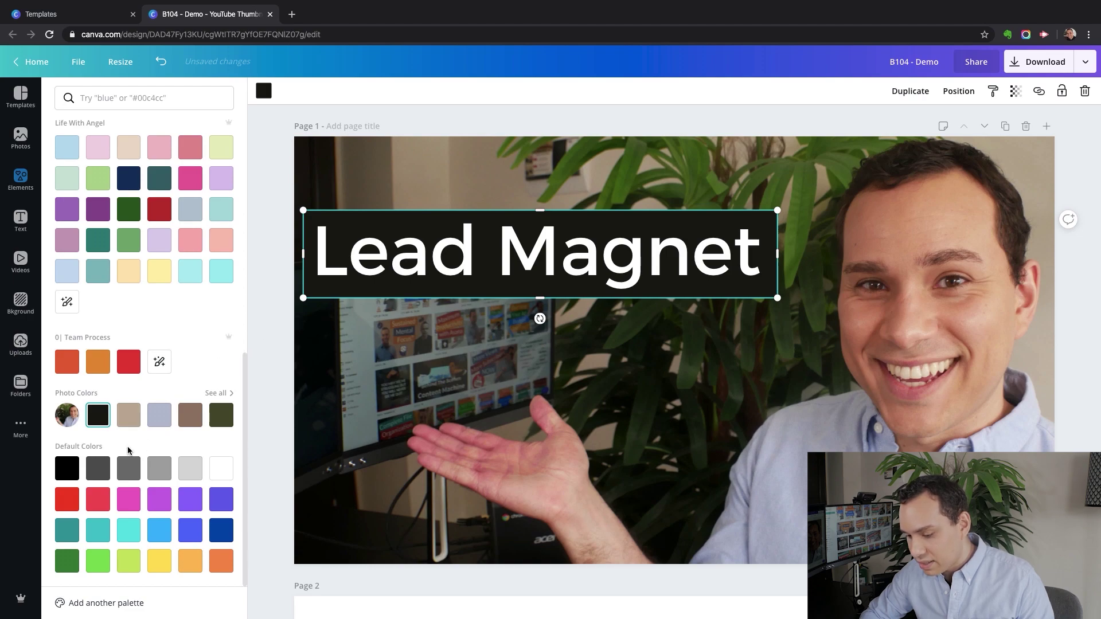
{"action": "left_click", "coordinate": [219, 420]}
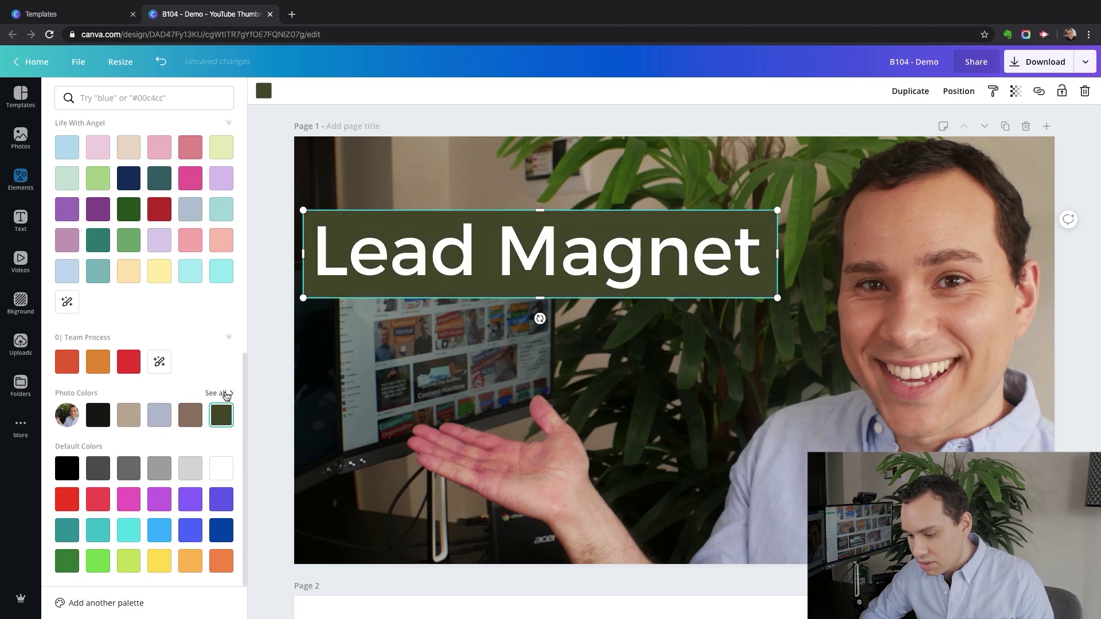
{"action": "left_click", "coordinate": [224, 393]}
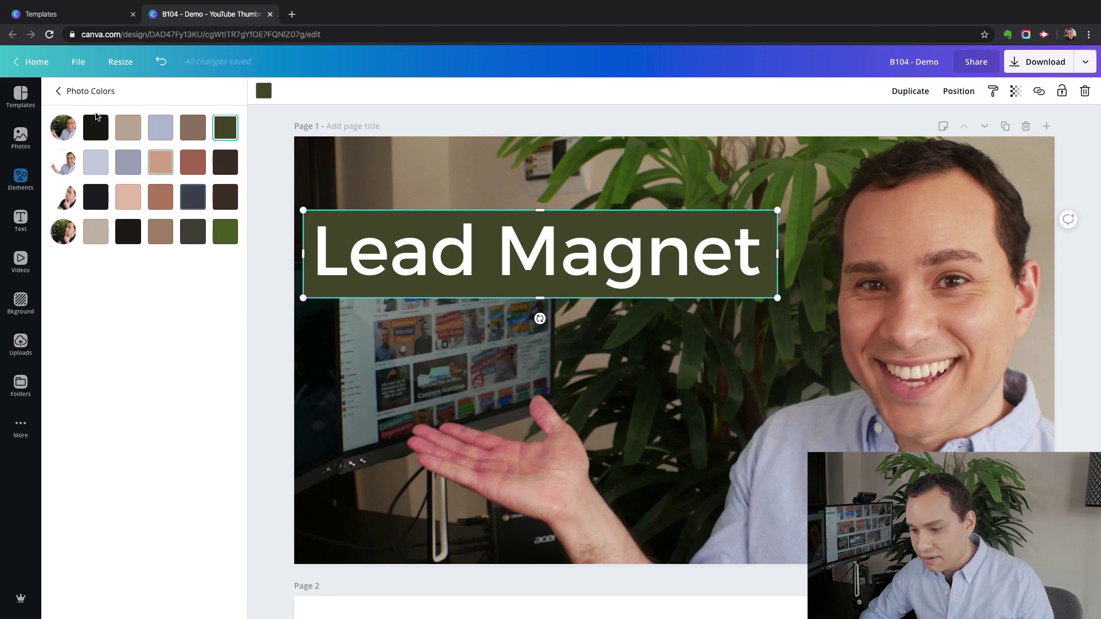
{"action": "left_click", "coordinate": [58, 93]}
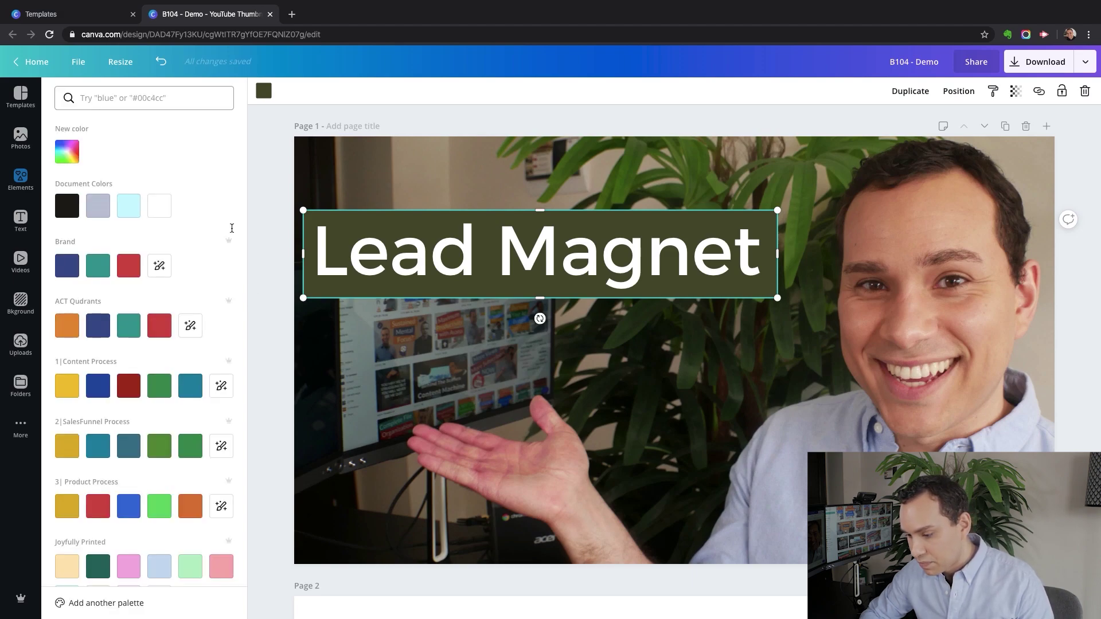
{"action": "left_click", "coordinate": [67, 206]}
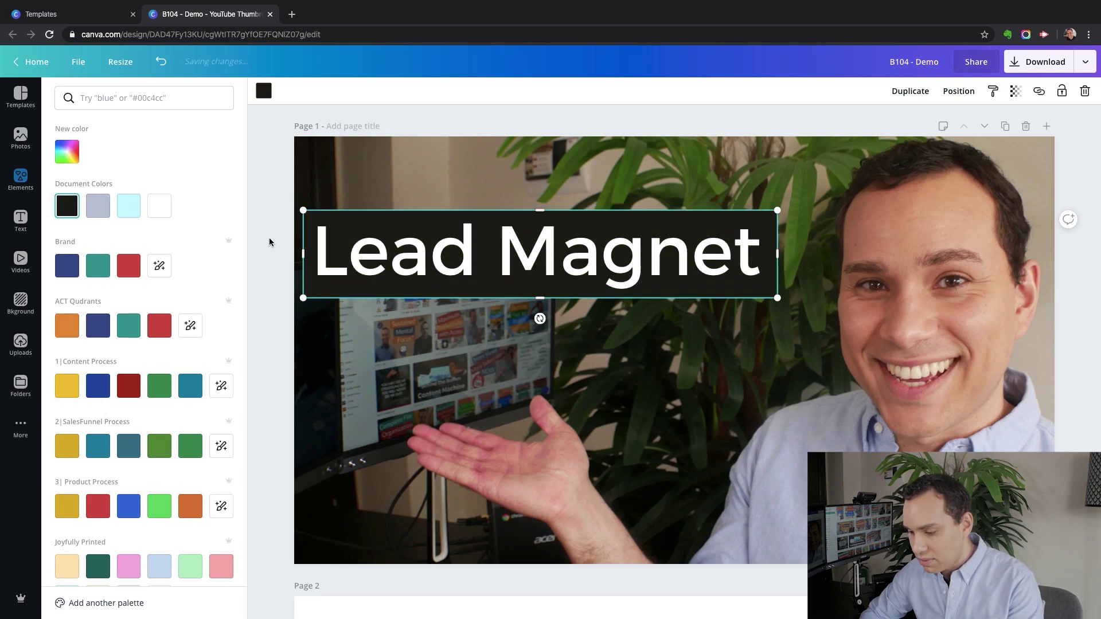
{"action": "left_click", "coordinate": [523, 281]}
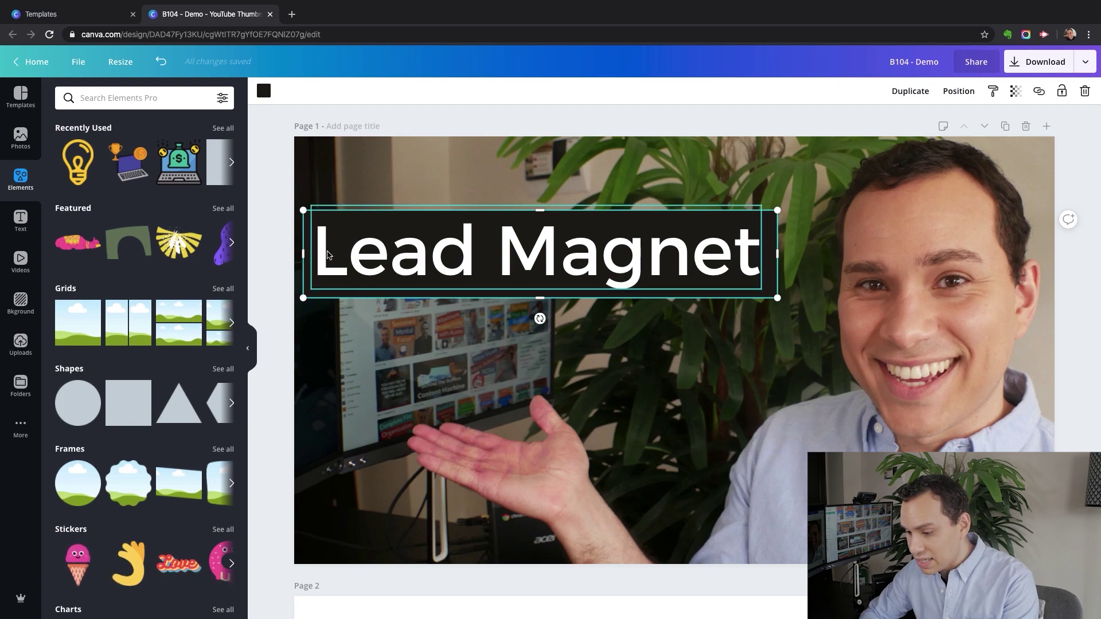
Duplicate the Lead Magnet text and box together and move the copy below the original.
{"action": "left_click", "coordinate": [283, 222]}
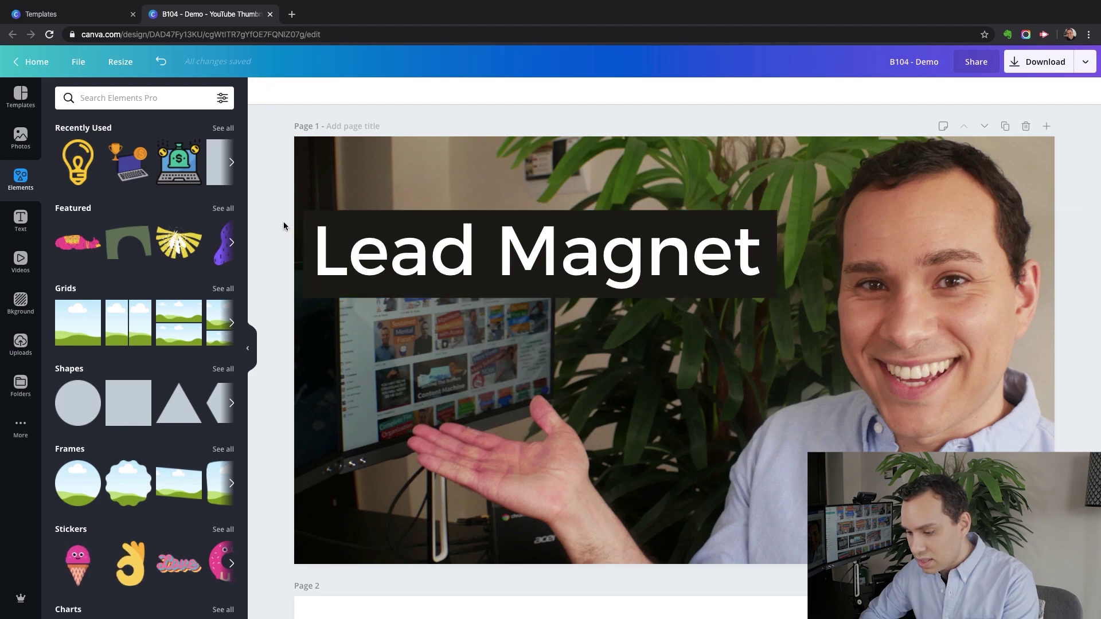
{"action": "left_click_drag", "start_coordinate": [284, 221], "coordinate": [389, 279]}
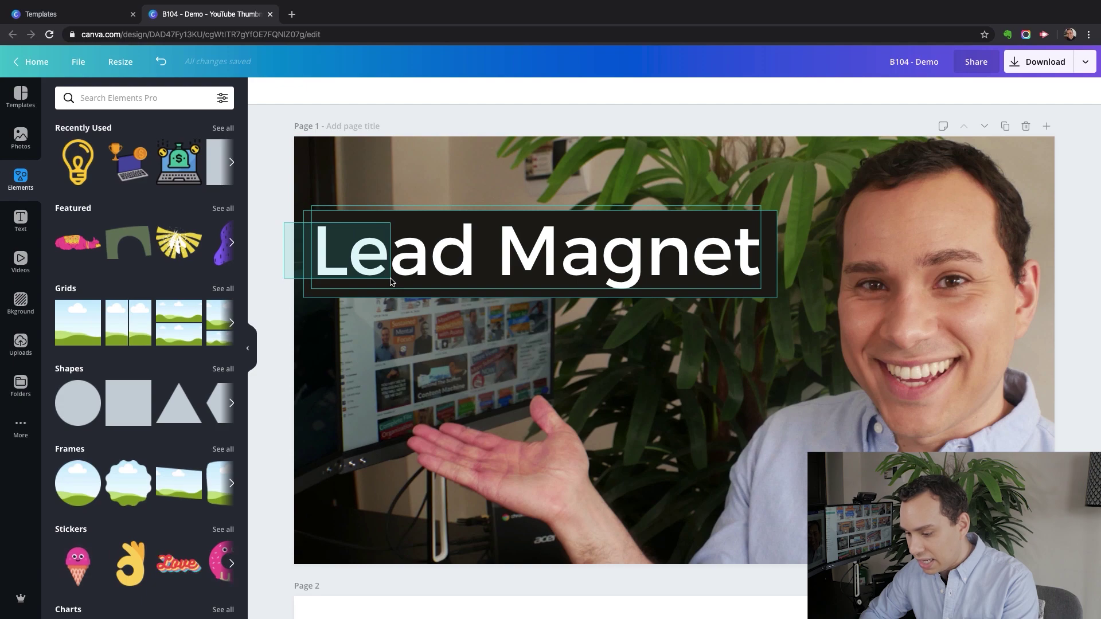
{"action": "left_click", "coordinate": [390, 281]}
{"action": "key", "text": "ctrl+d"}
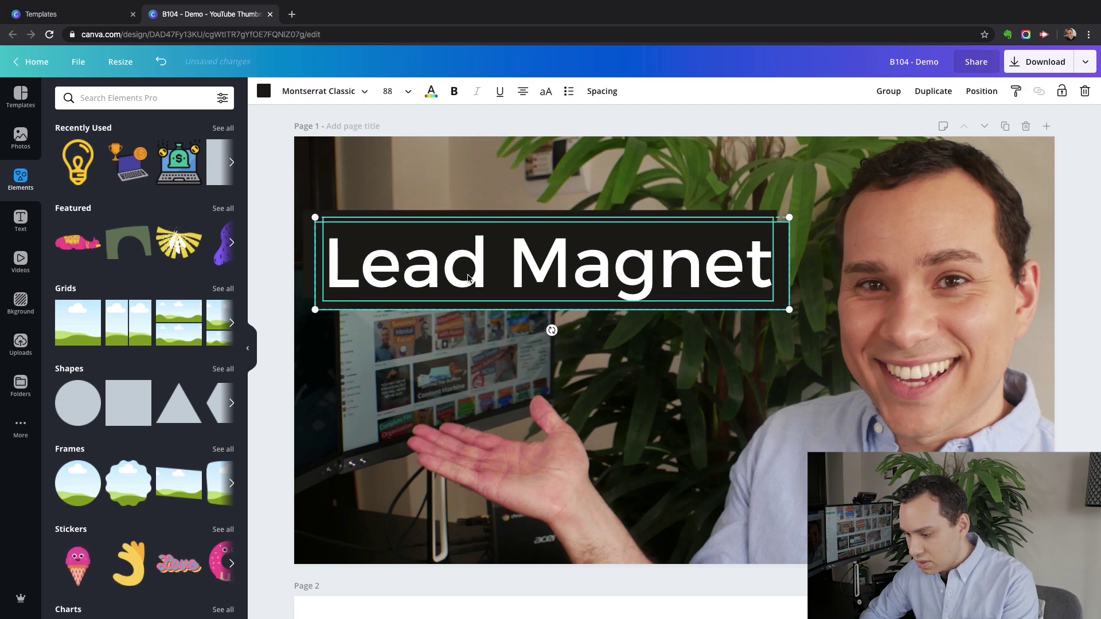
{"action": "left_click_drag", "start_coordinate": [462, 275], "coordinate": [462, 361]}
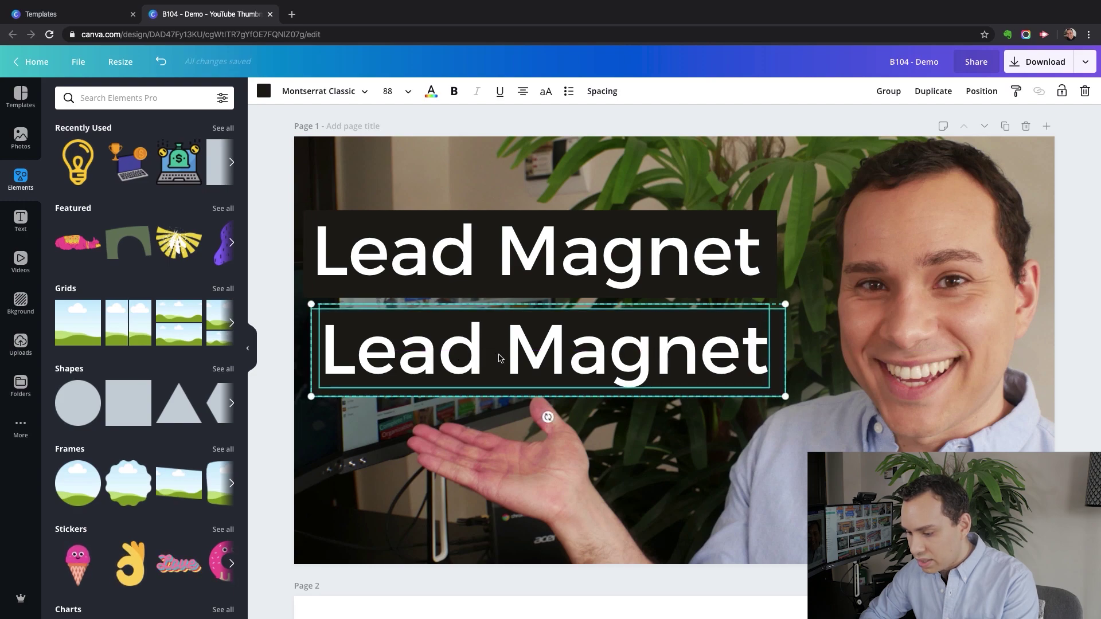
{"action": "key", "text": "Escape"}
Retype the copy as 'Ideas' and narrow its black box to hug the word.
{"action": "left_click", "coordinate": [602, 358]}
{"action": "left_click", "coordinate": [602, 357]}
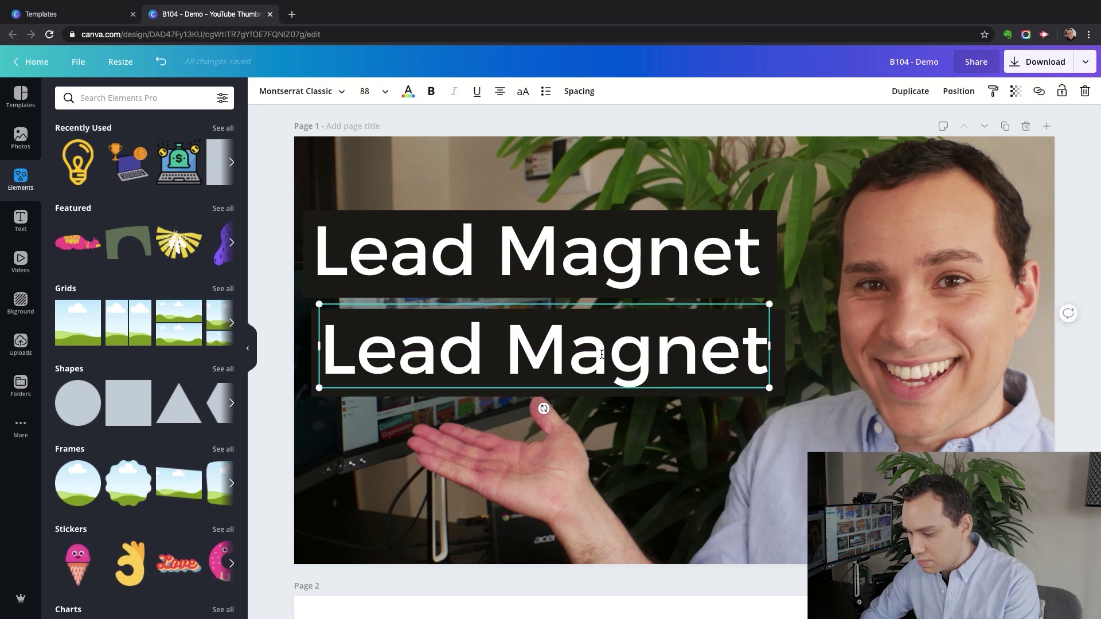
{"action": "key", "text": "ctrl+a"}
{"action": "type", "text": "Ideas"}
{"action": "left_click", "coordinate": [310, 352]}
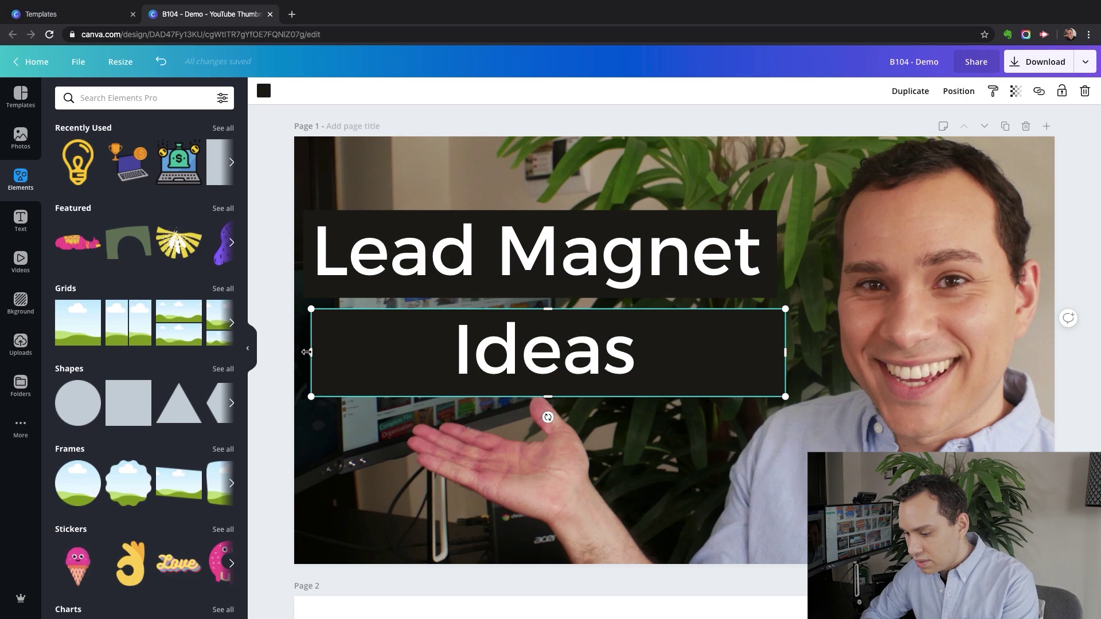
{"action": "left_click_drag", "start_coordinate": [310, 352], "coordinate": [442, 351]}
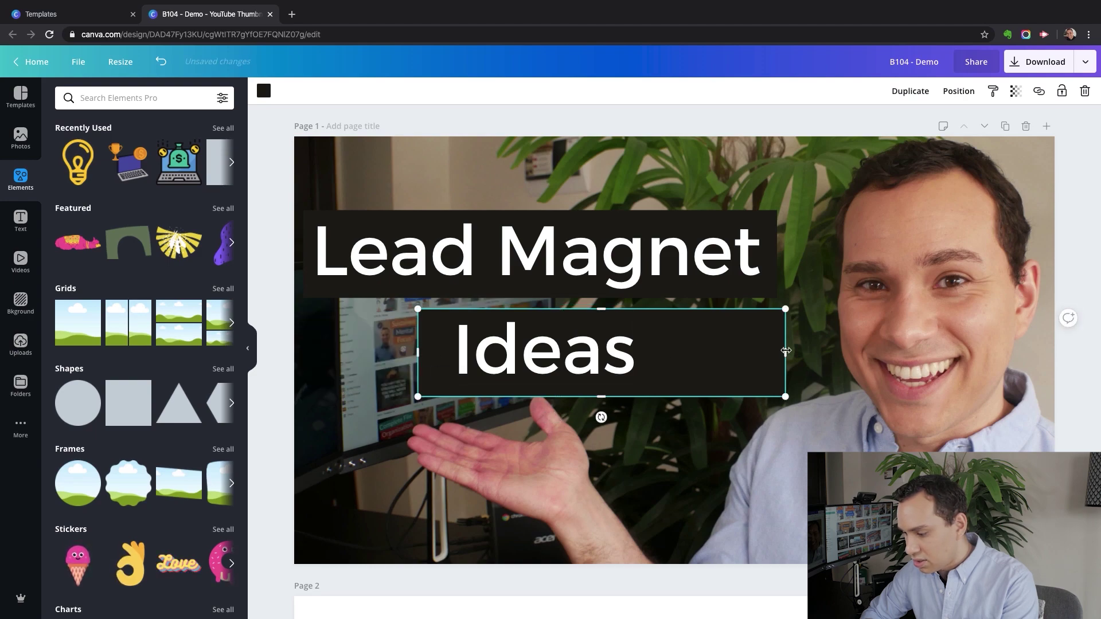
{"action": "left_click_drag", "start_coordinate": [786, 352], "coordinate": [655, 338]}
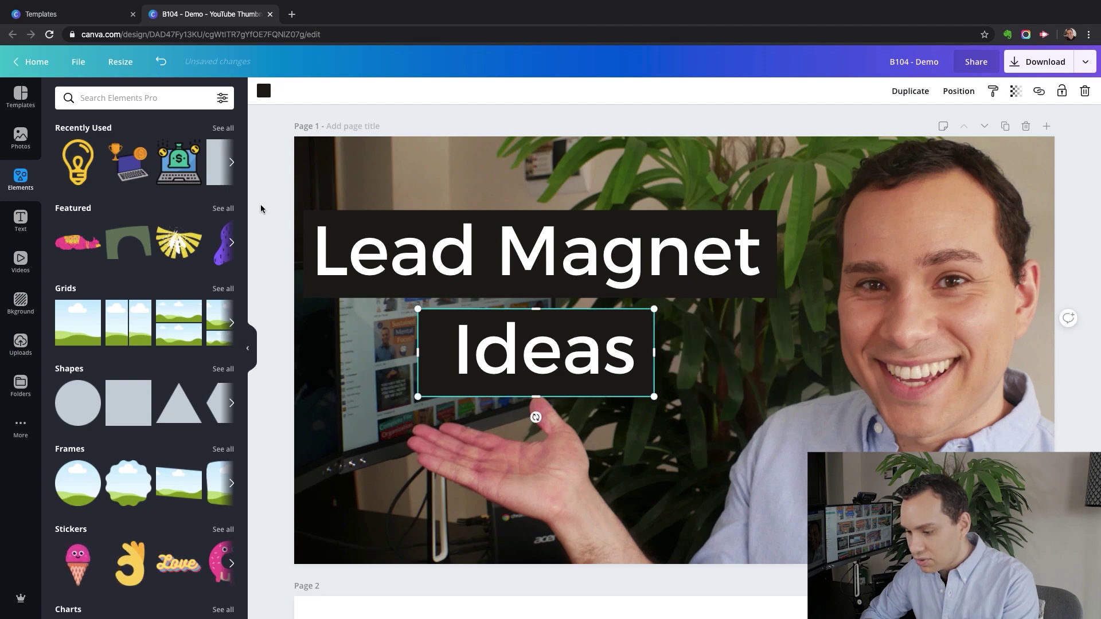
Tilt the Lead Magnet title and box about -6° and enlarge them.
{"action": "left_click_drag", "start_coordinate": [276, 208], "coordinate": [361, 260]}
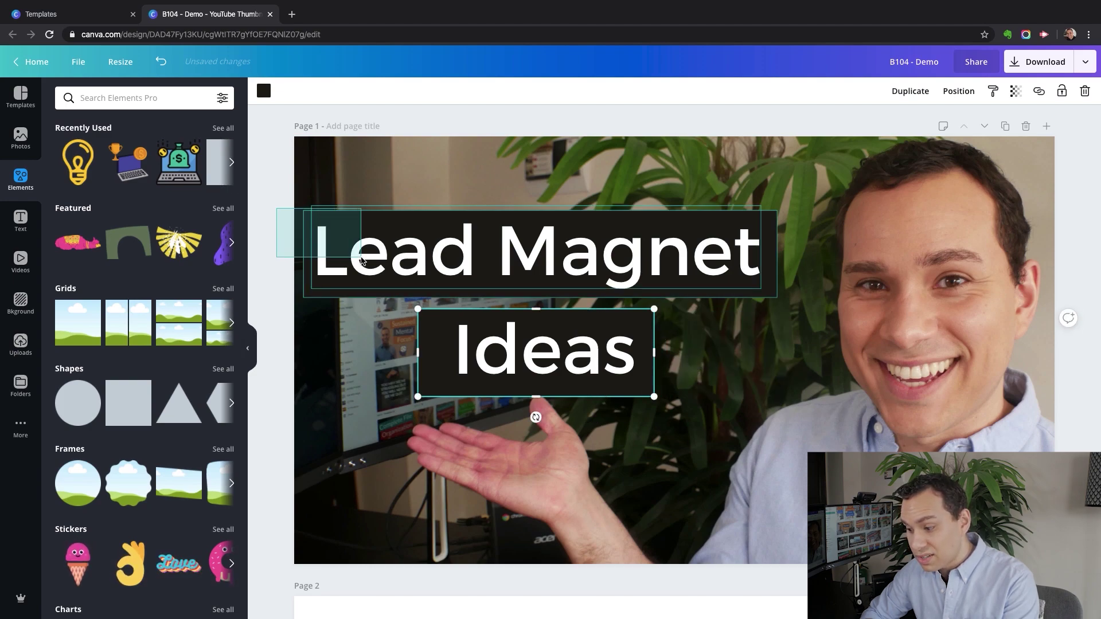
{"action": "left_click", "coordinate": [361, 261]}
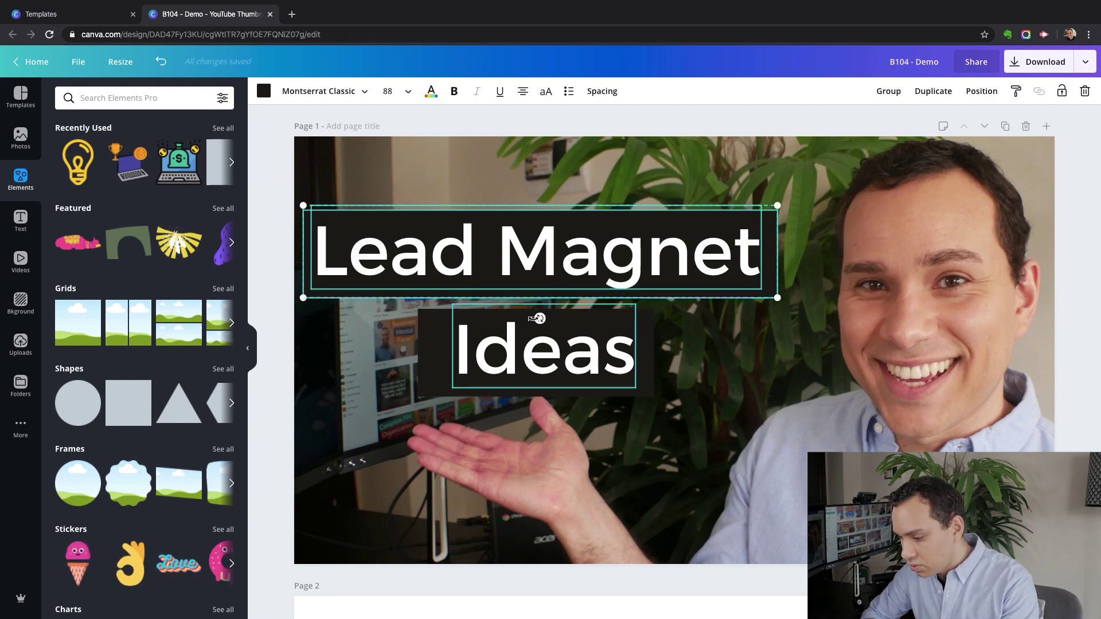
{"action": "left_click_drag", "start_coordinate": [539, 318], "coordinate": [547, 313]}
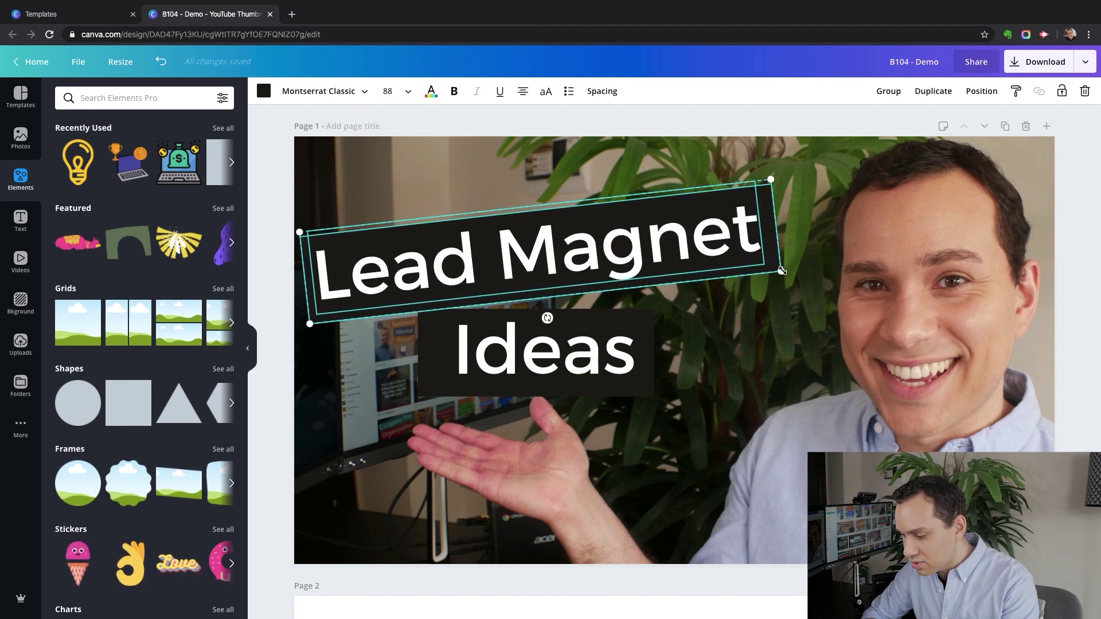
{"action": "left_click_drag", "start_coordinate": [782, 270], "coordinate": [827, 280]}
Enlarge the Ideas text and box and centre them on the page.
{"action": "left_click", "coordinate": [273, 373]}
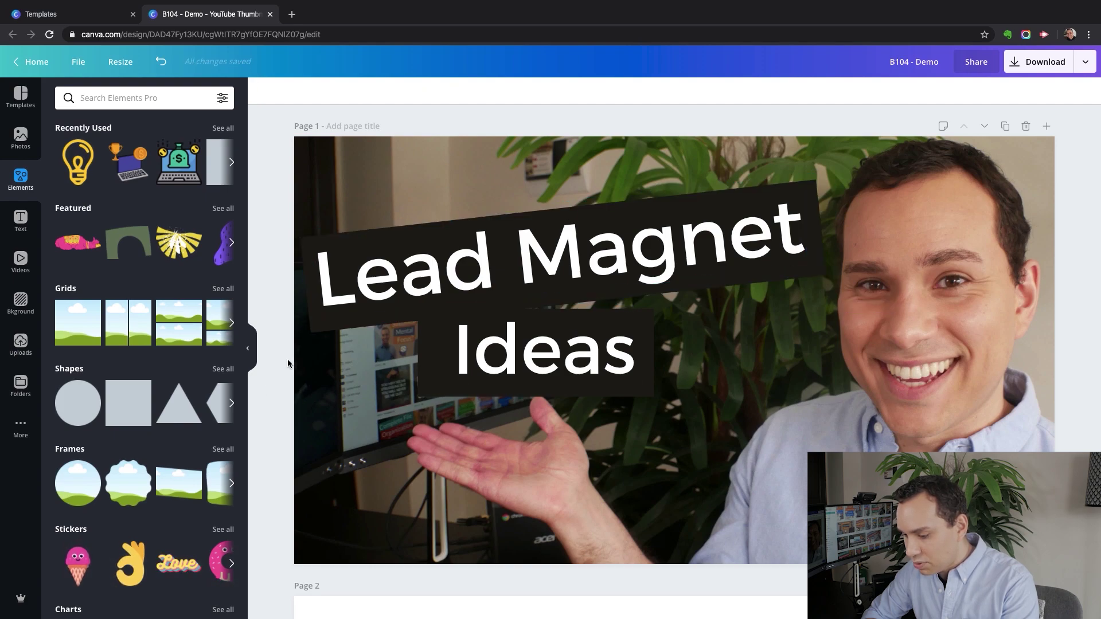
{"action": "left_click_drag", "start_coordinate": [288, 361], "coordinate": [630, 411]}
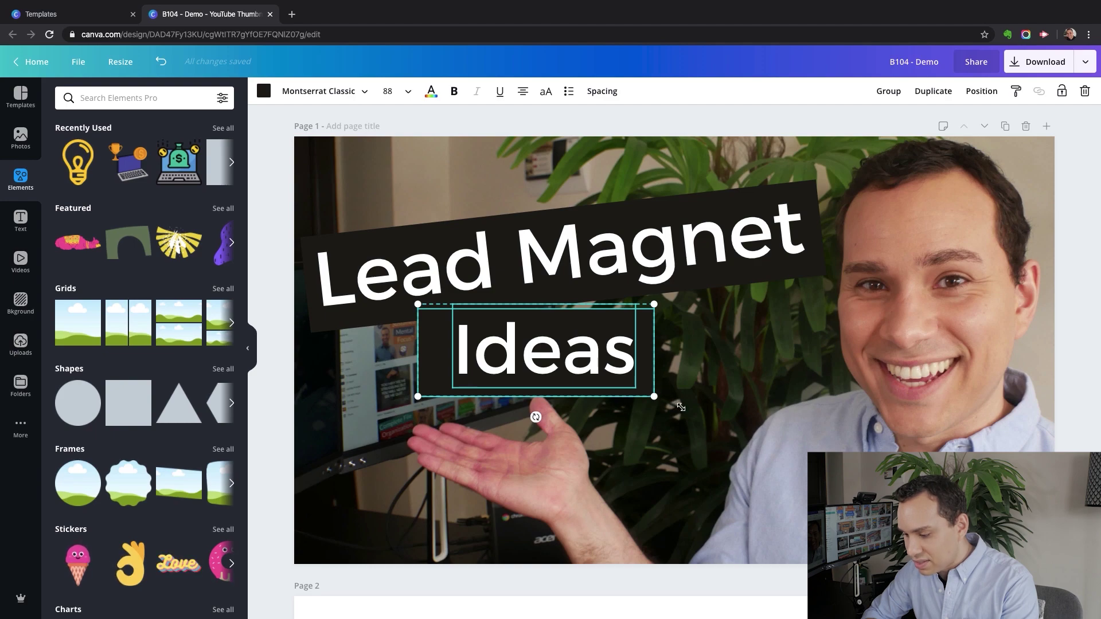
{"action": "left_click_drag", "start_coordinate": [653, 395], "coordinate": [694, 409]}
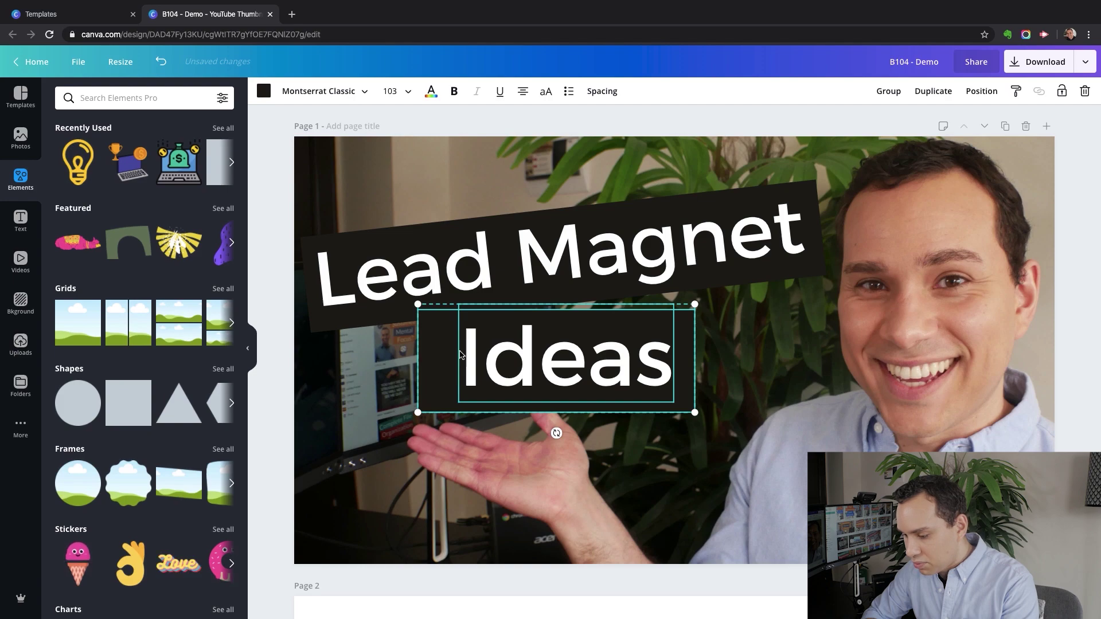
{"action": "left_click_drag", "start_coordinate": [459, 354], "coordinate": [452, 352]}
{"action": "key", "text": "Escape"}
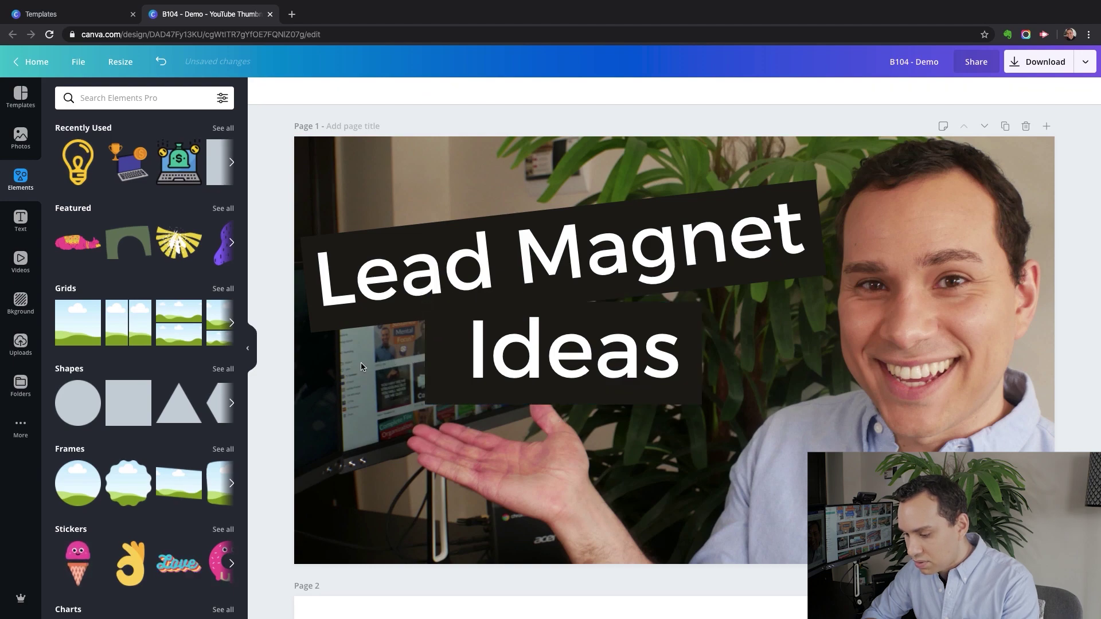
{"action": "left_click", "coordinate": [433, 330]}
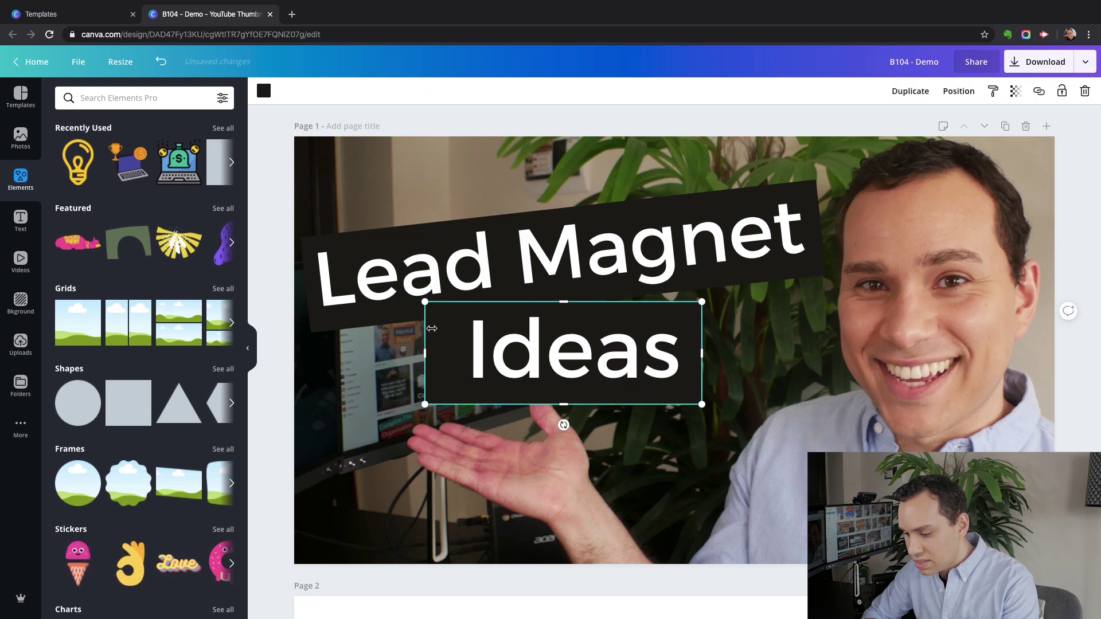
Send the Ideas black box one layer backward, behind the Lead Magnet banner.
{"action": "left_click", "coordinate": [962, 93]}
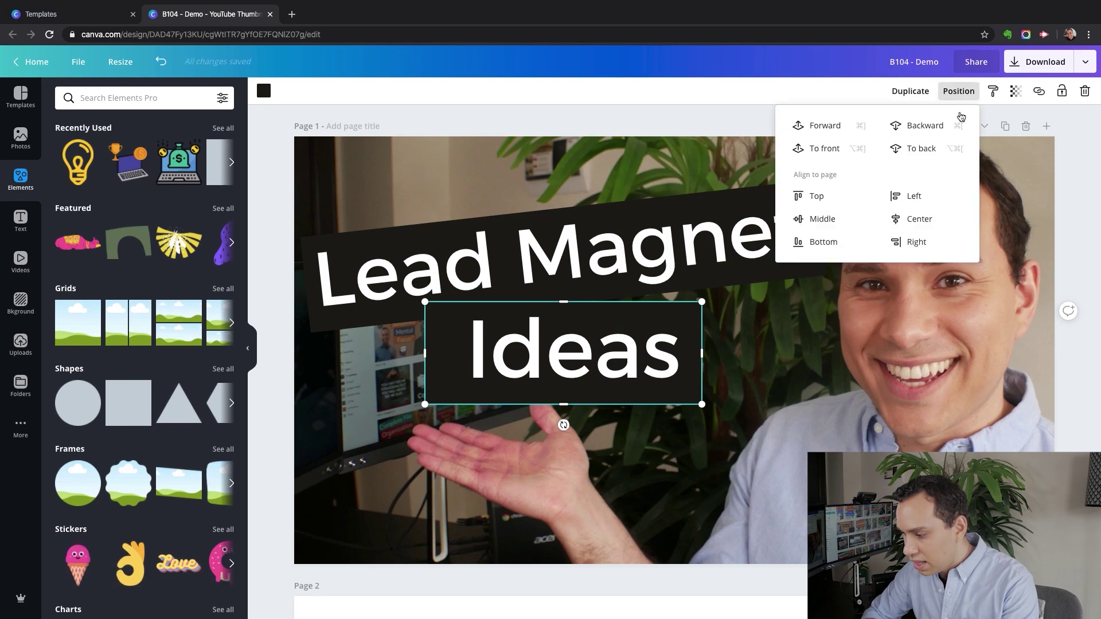
{"action": "left_click", "coordinate": [919, 131]}
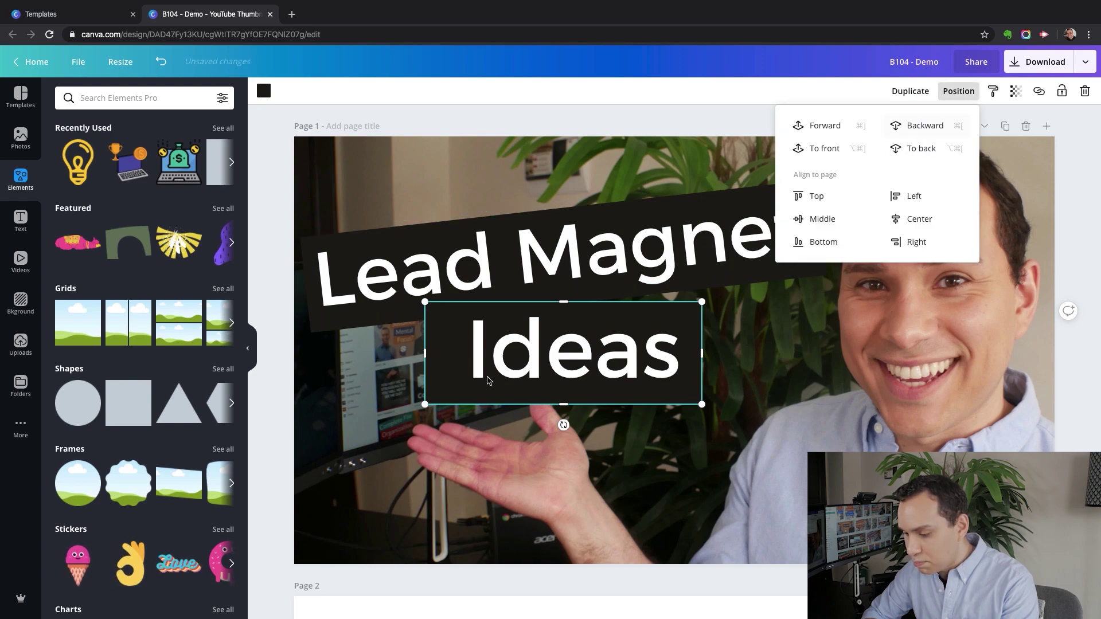
{"action": "left_click", "coordinate": [457, 353]}
{"action": "key", "text": "Escape"}
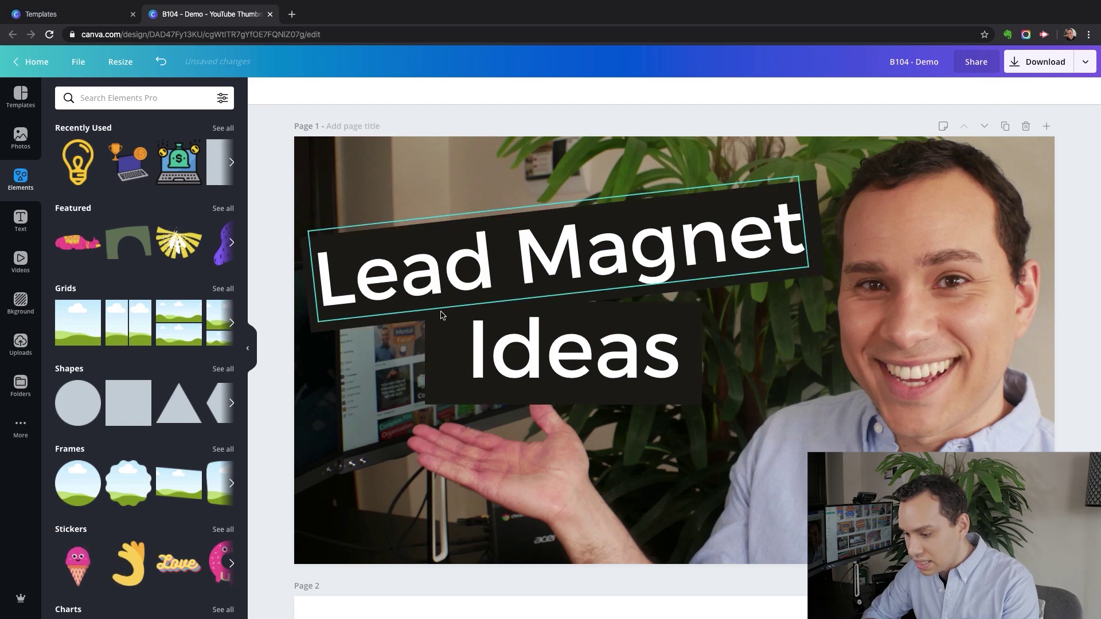
Try moving the Ideas text up, undo it, then nudge it slightly lower.
{"action": "left_click_drag", "start_coordinate": [440, 344], "coordinate": [440, 319]}
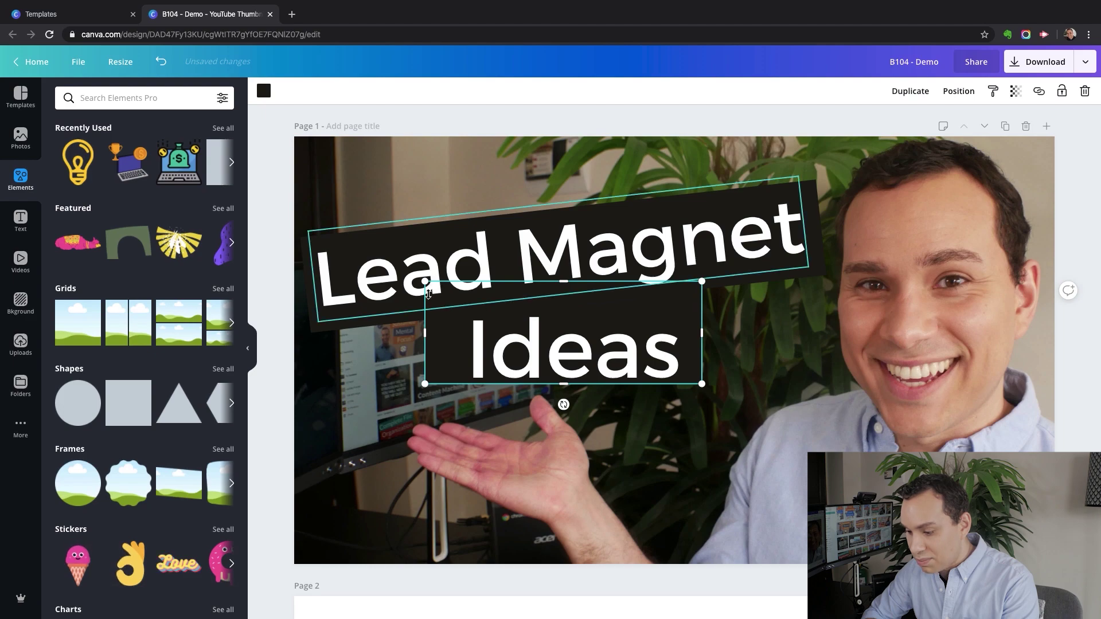
{"action": "key", "text": "ctrl+z"}
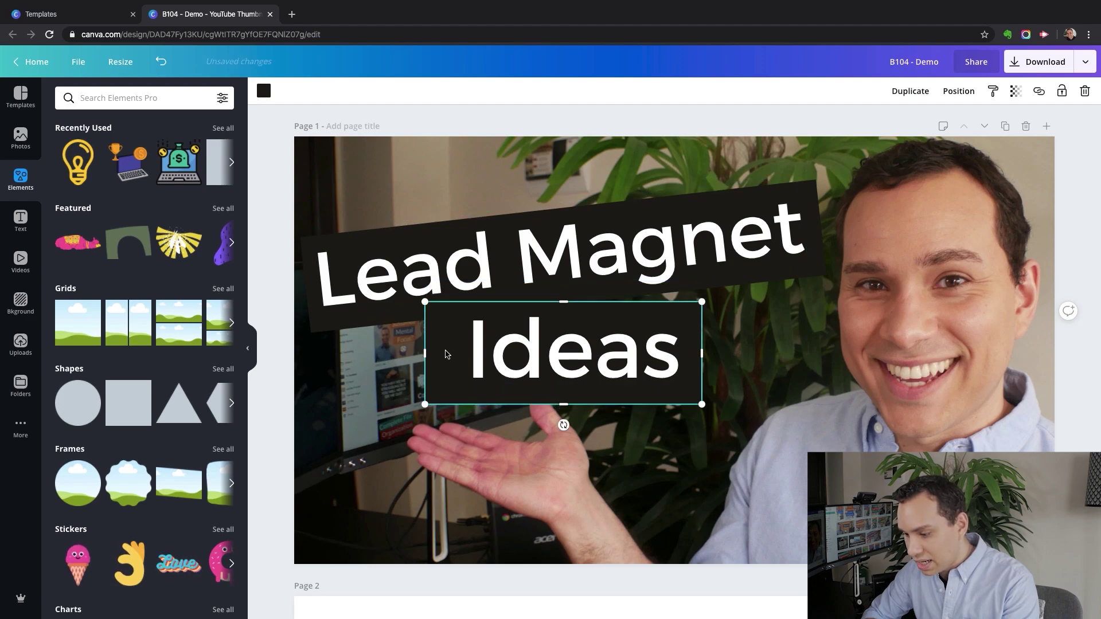
{"action": "key", "text": "Escape"}
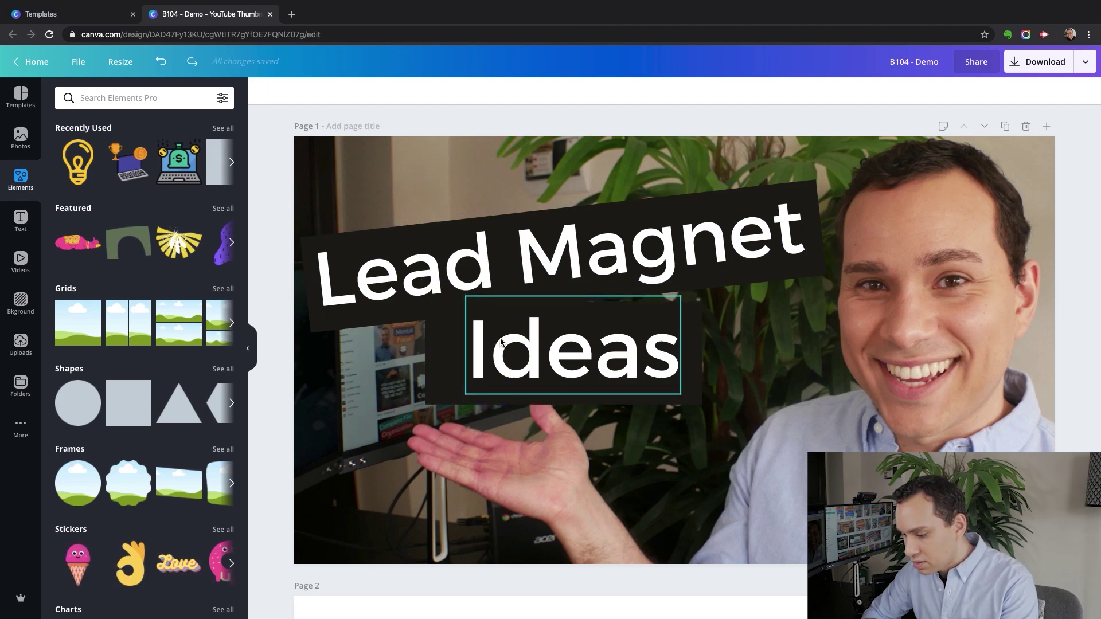
{"action": "left_click", "coordinate": [550, 364]}
{"action": "left_click_drag", "start_coordinate": [550, 364], "coordinate": [551, 369]}
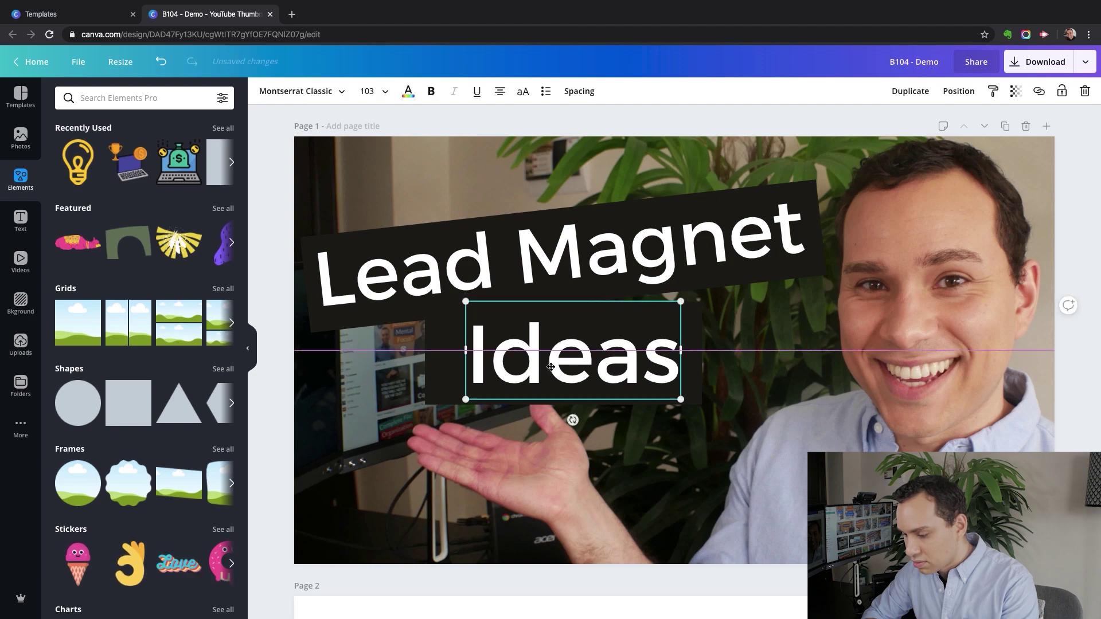
{"action": "key", "text": "Escape"}
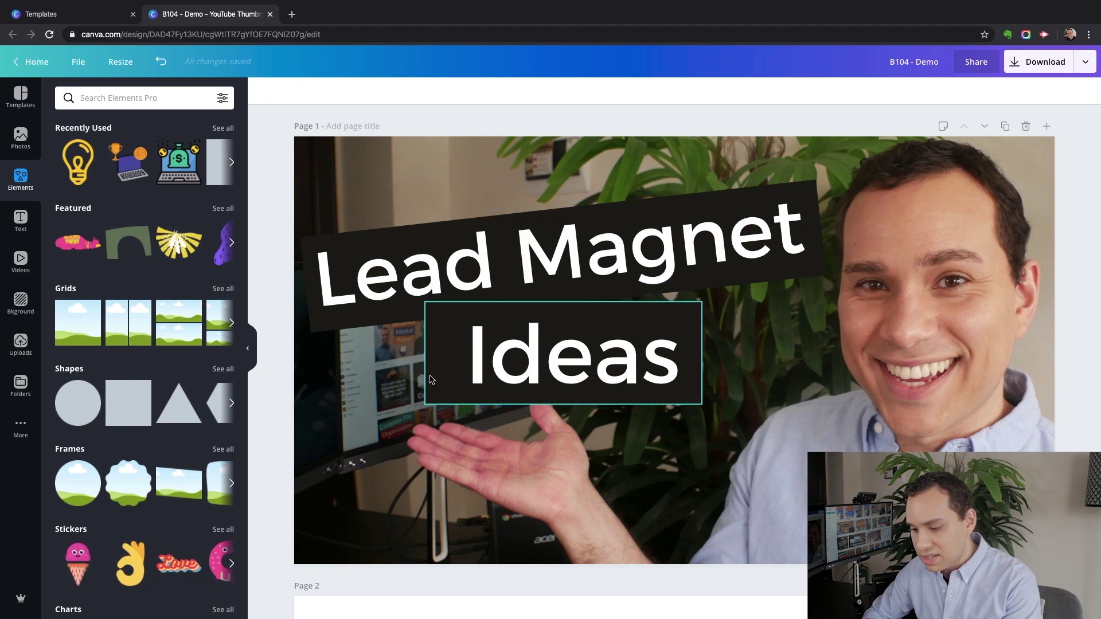
{"action": "left_click", "coordinate": [148, 97]}
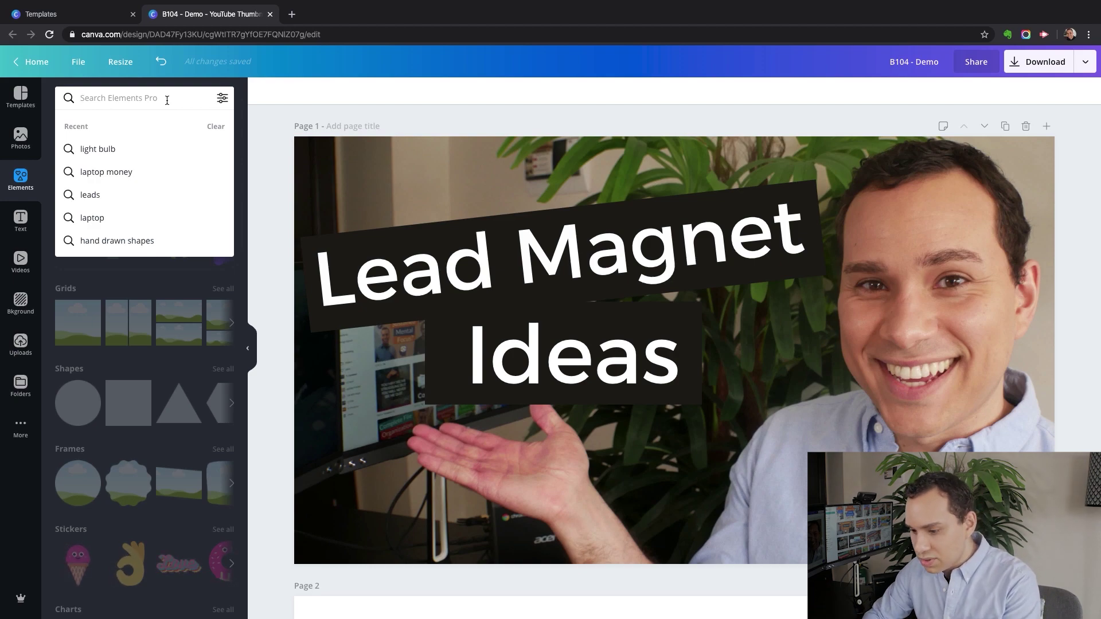
Search the elements library for 'light bulb' and browse the results.
{"action": "type", "text": "light"}
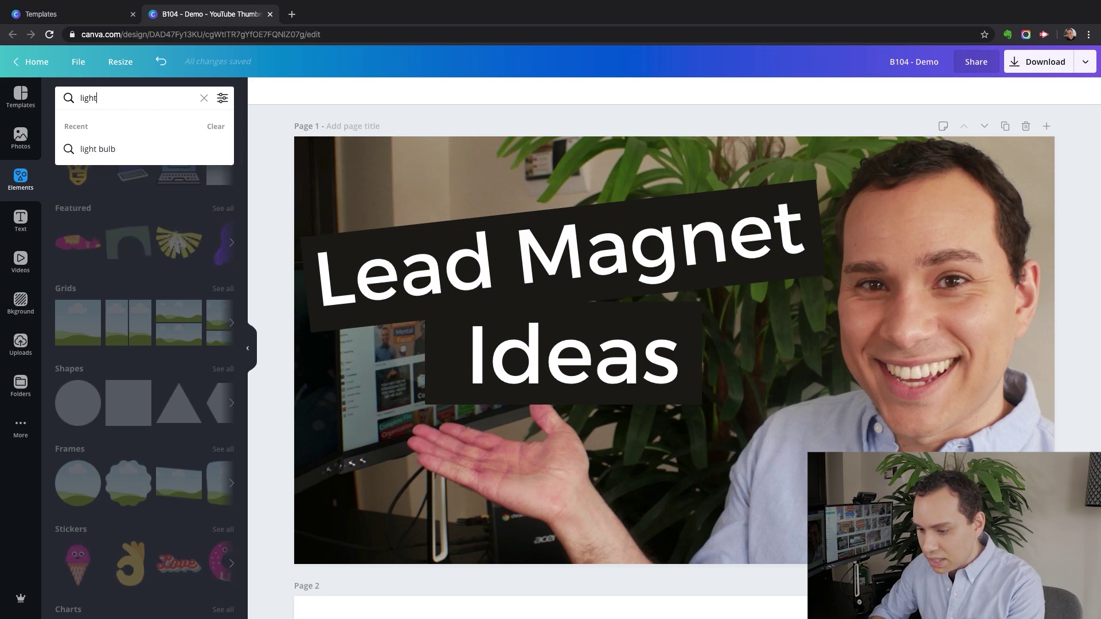
{"action": "type", "text": " bulb"}
{"action": "key", "text": "Return"}
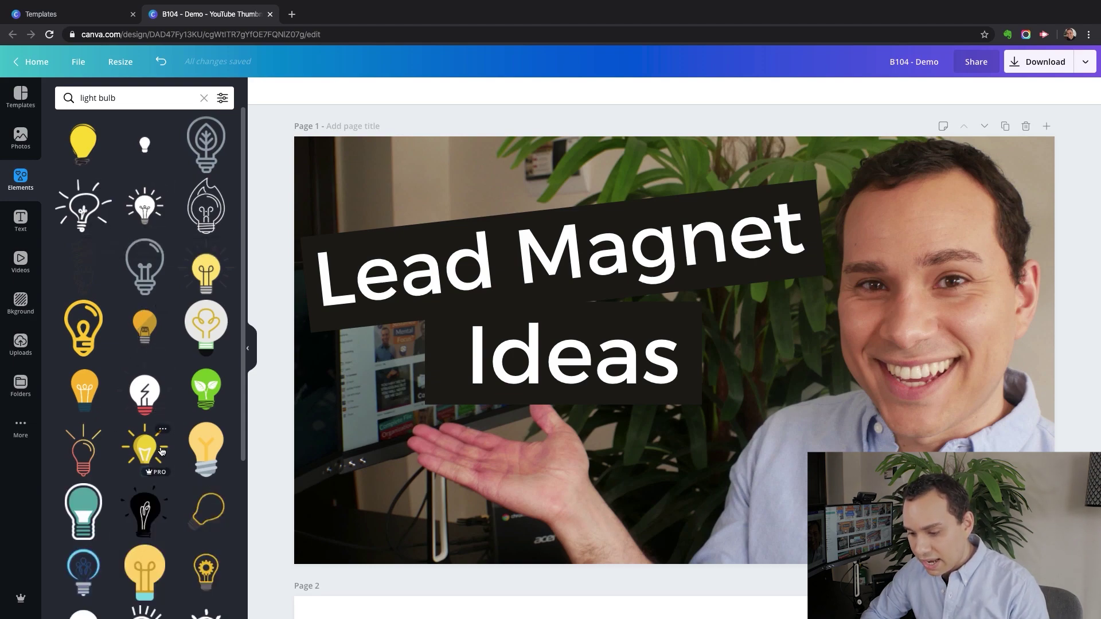
{"action": "scroll", "coordinate": [152, 457], "scroll_direction": "down", "scroll_amount": 1}
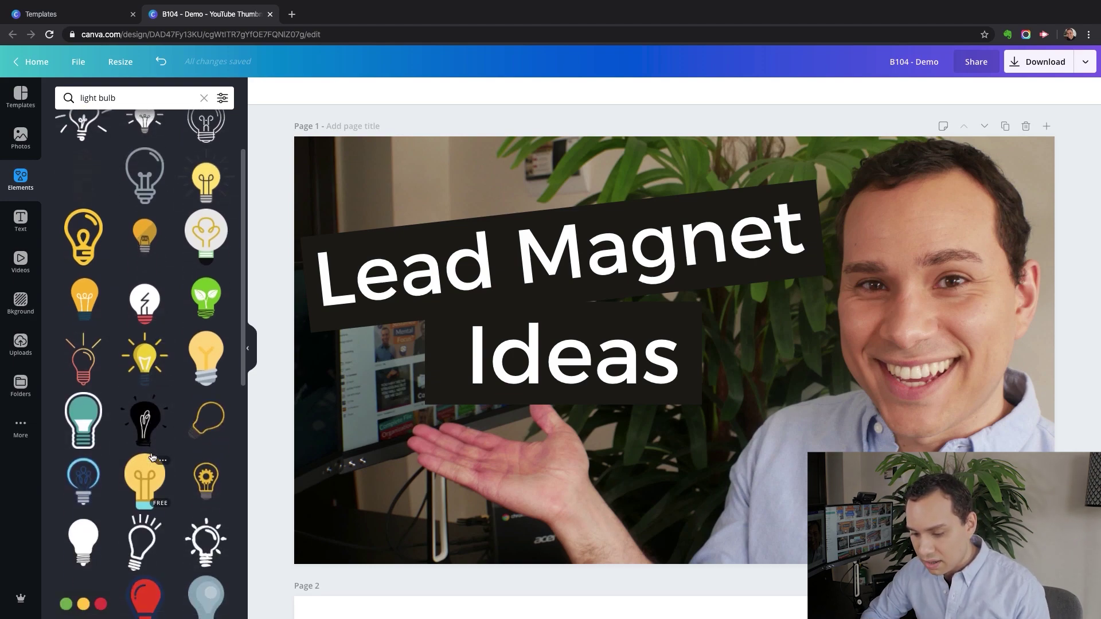
{"action": "scroll", "coordinate": [152, 457], "scroll_direction": "down", "scroll_amount": 2}
{"action": "scroll", "coordinate": [146, 467], "scroll_direction": "up", "scroll_amount": 4}
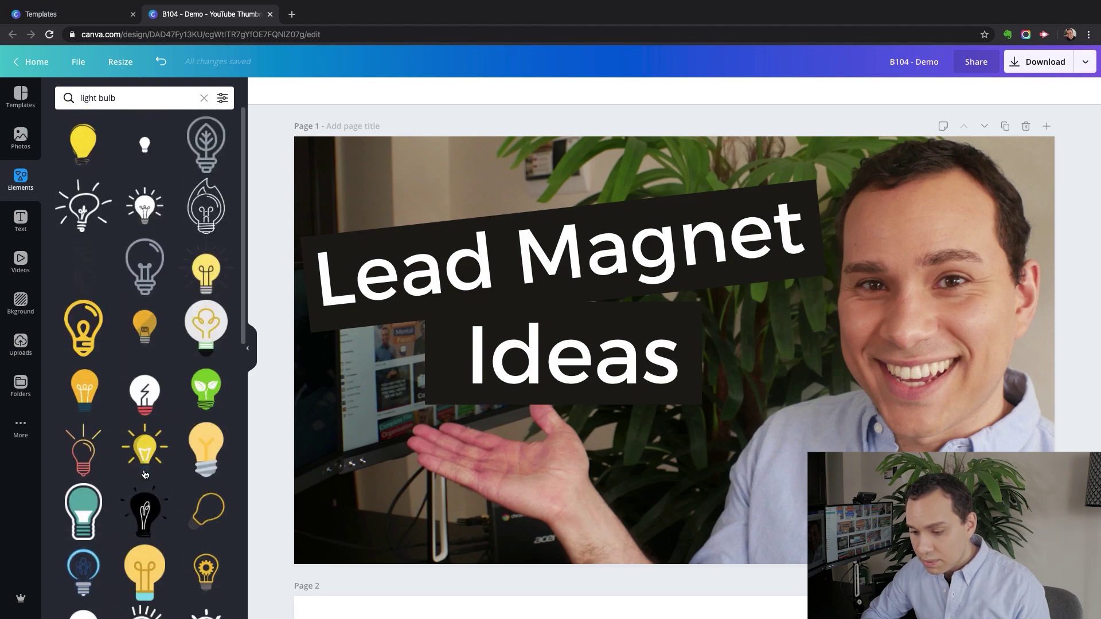
Filter the results to Free only and add the yellow light bulb to the design.
{"action": "left_click", "coordinate": [222, 99]}
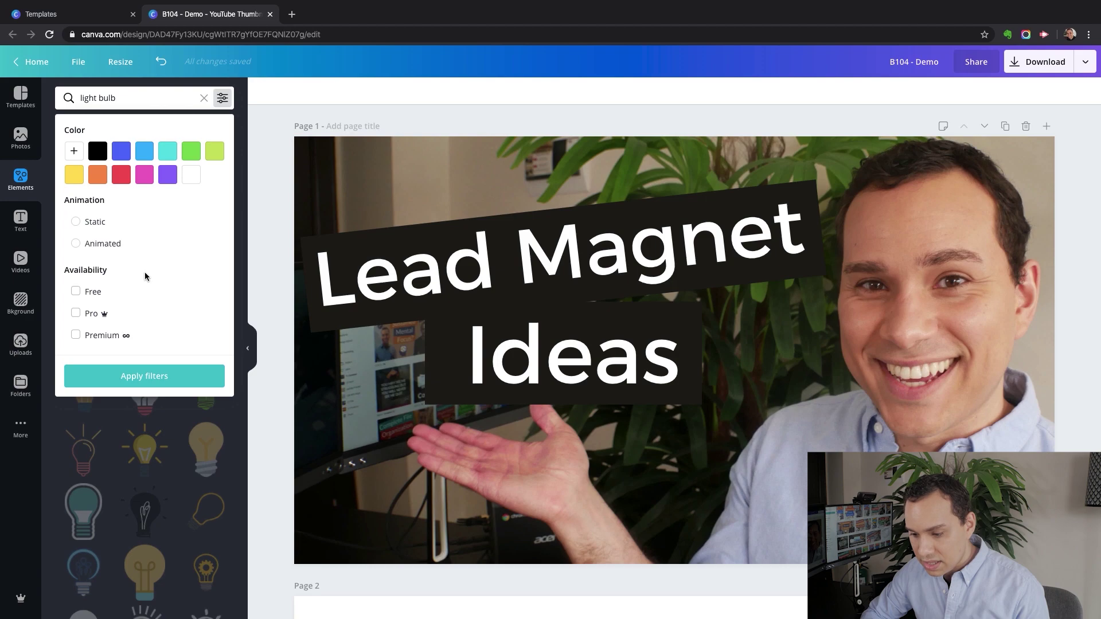
{"action": "left_click", "coordinate": [86, 292]}
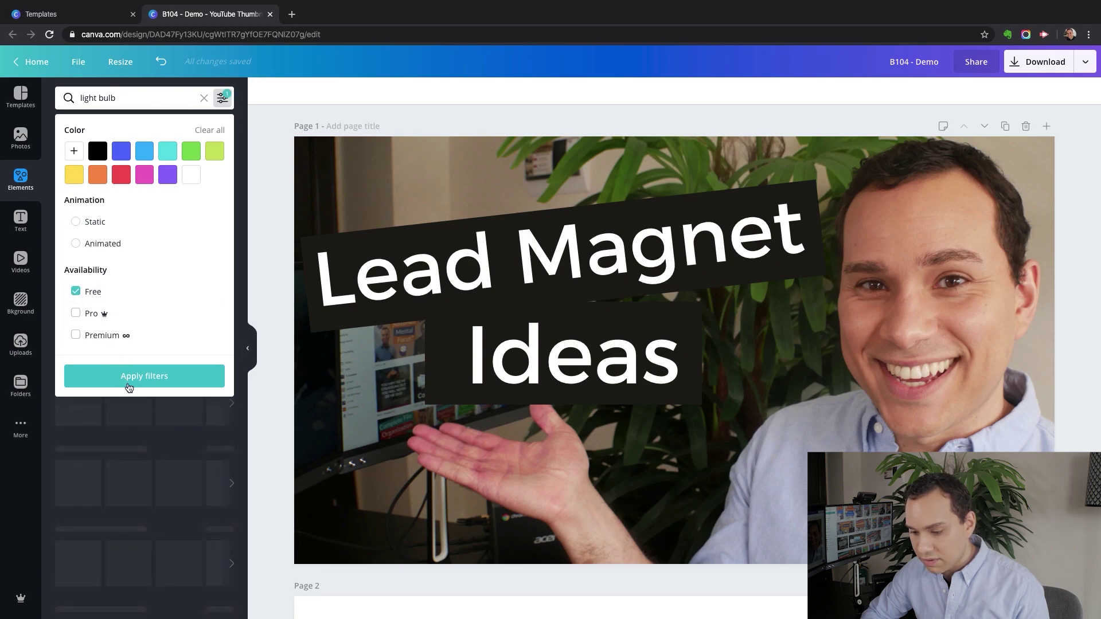
{"action": "left_click", "coordinate": [127, 383]}
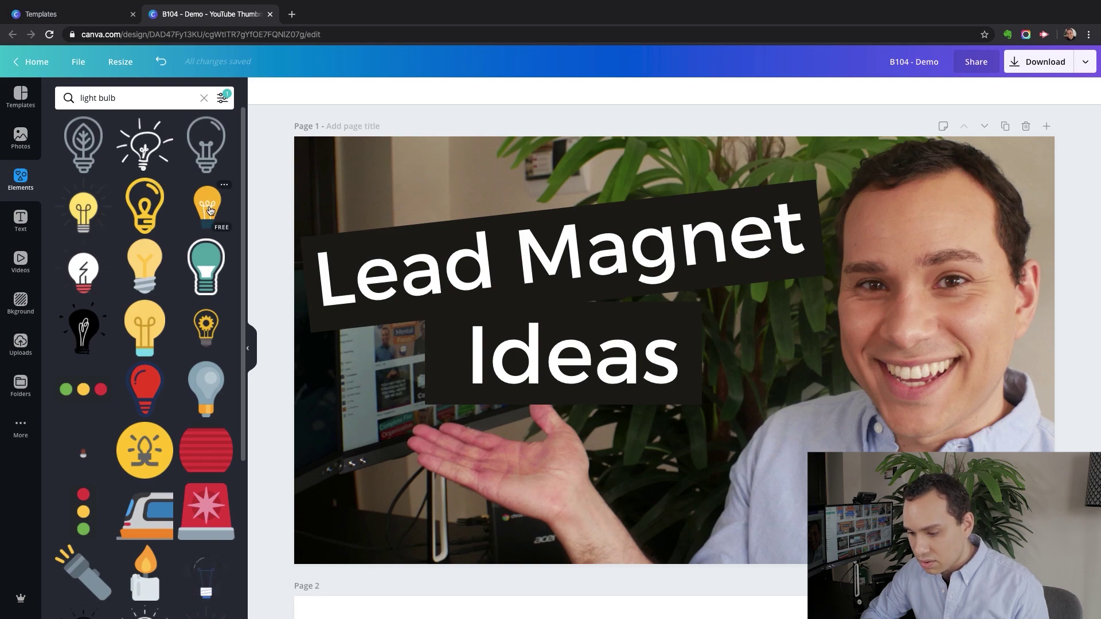
{"action": "left_click", "coordinate": [212, 210]}
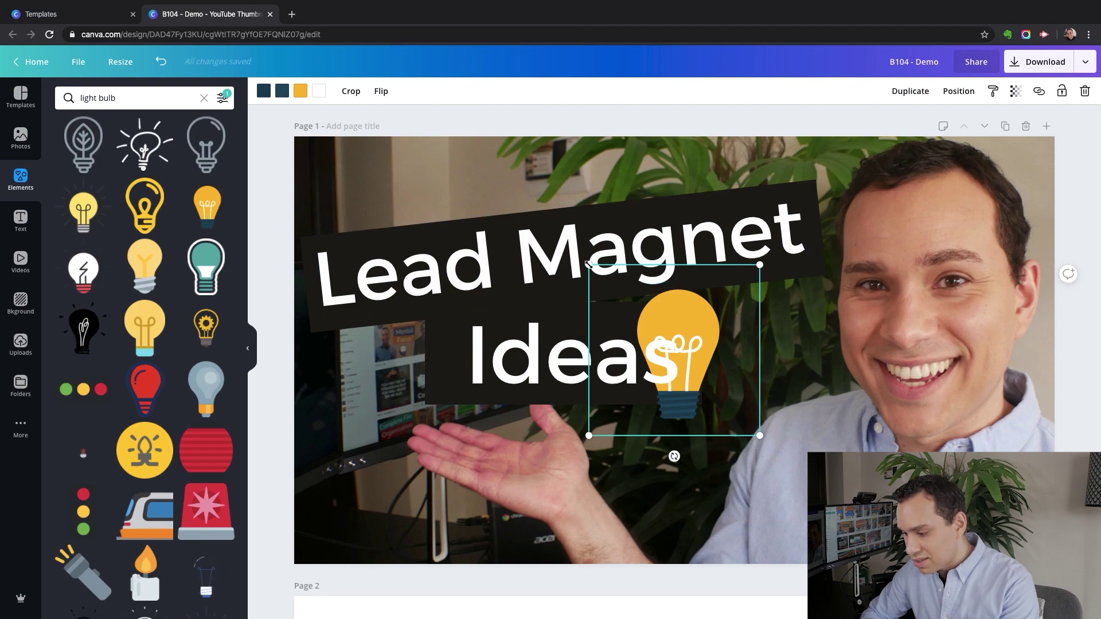
Shrink the yellow bulb to about 169 px, place it beside 'Ideas', tilt it about 11° clockwise.
{"action": "left_click_drag", "start_coordinate": [588, 264], "coordinate": [688, 308]}
{"action": "left_click_drag", "start_coordinate": [711, 389], "coordinate": [693, 316]}
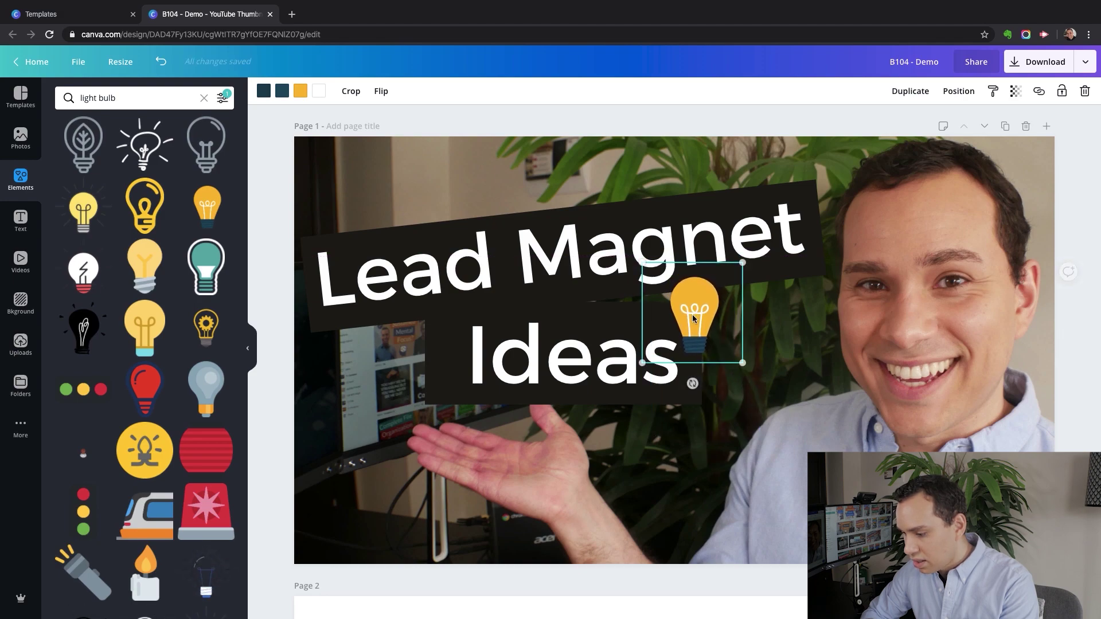
{"action": "left_click_drag", "start_coordinate": [689, 383], "coordinate": [676, 381]}
{"action": "left_click", "coordinate": [676, 382]}
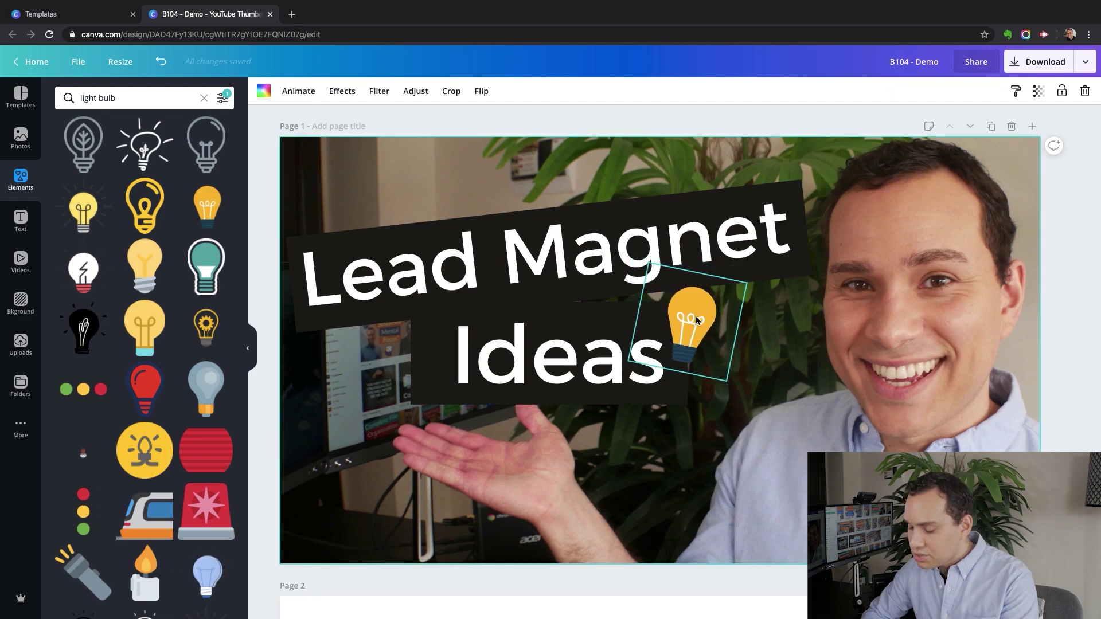
{"action": "left_click", "coordinate": [251, 358]}
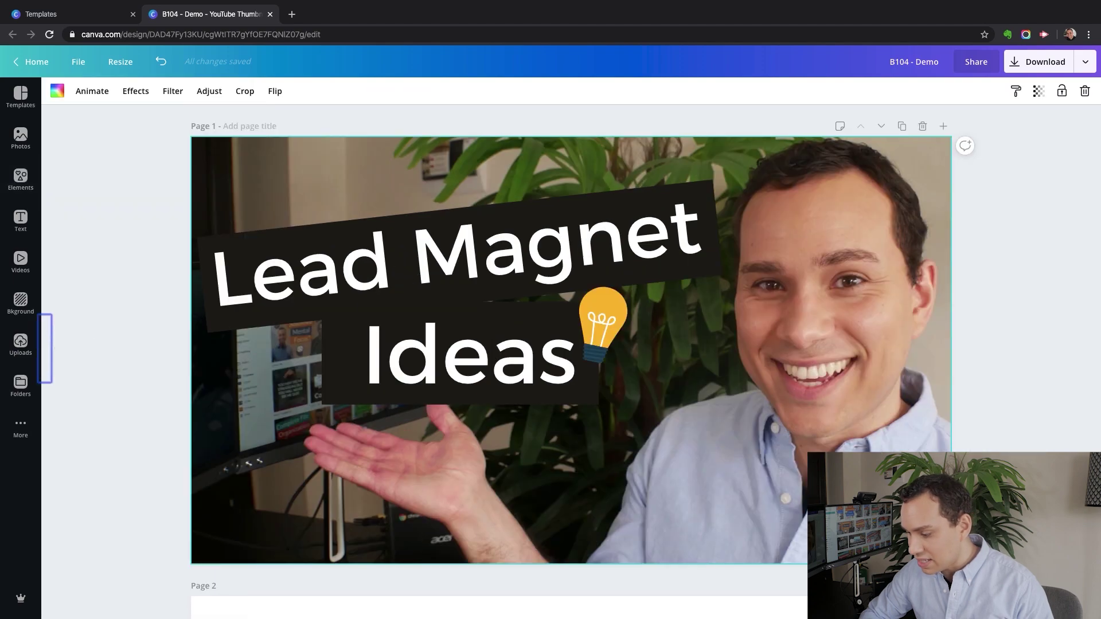
Zoom out to show all pages as thumbnails and check the light bulb beside 'Ideas'.
{"action": "left_click", "coordinate": [977, 606]}
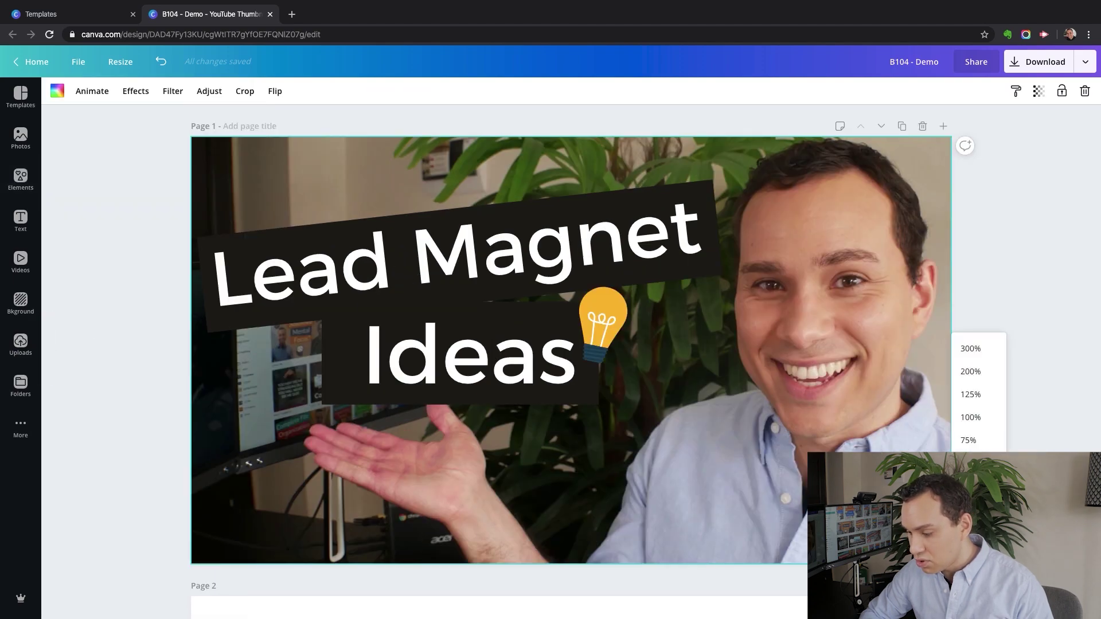
{"action": "left_click", "coordinate": [970, 486]}
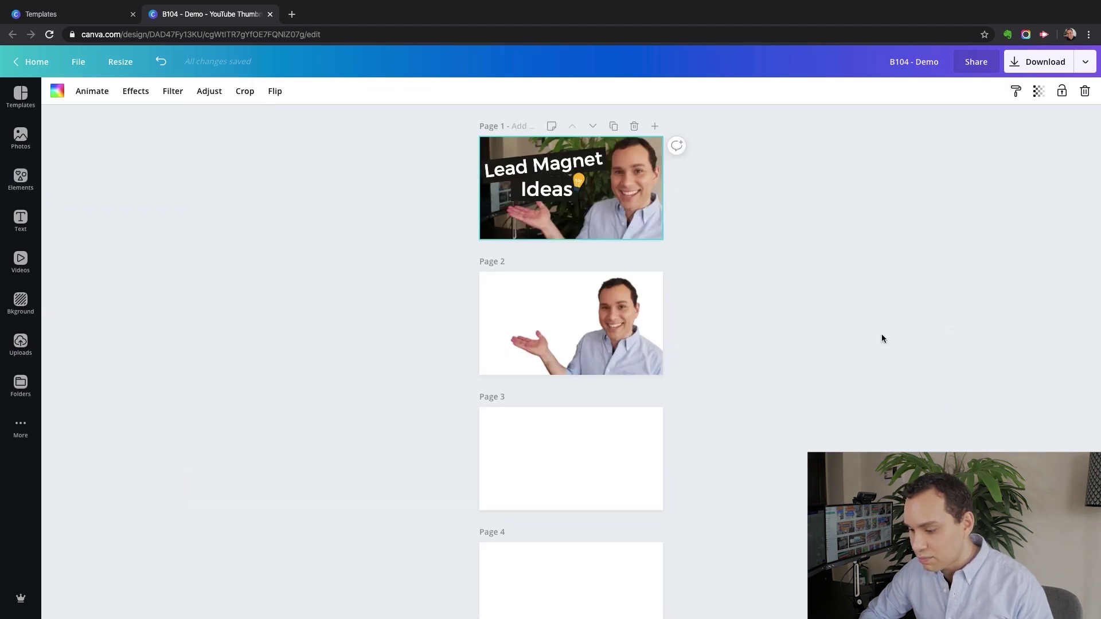
{"action": "left_click", "coordinate": [788, 298]}
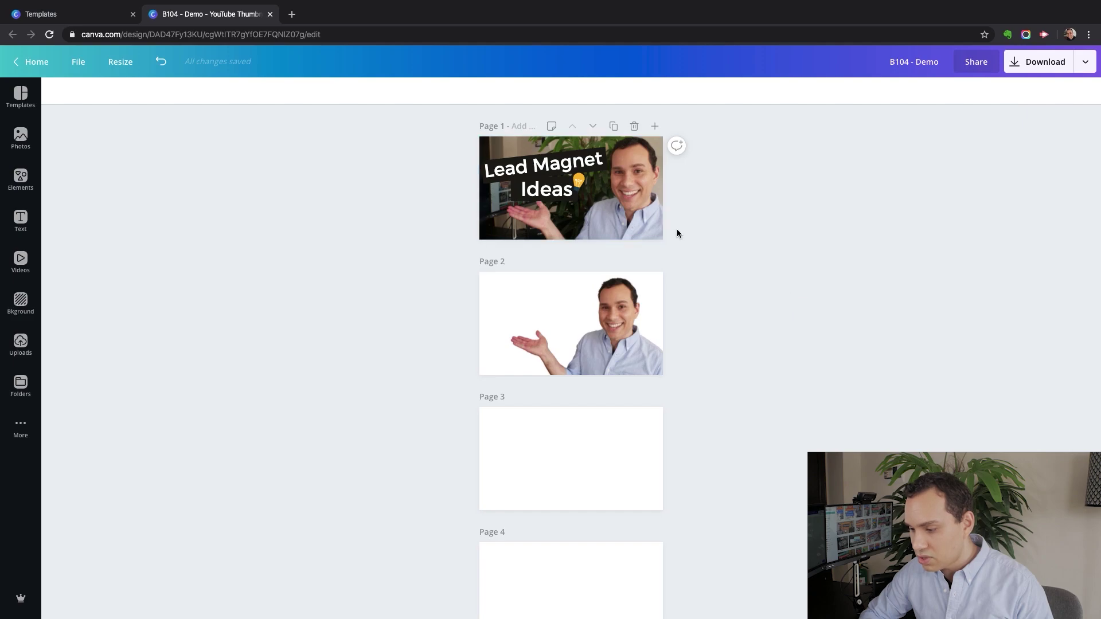
{"action": "left_click", "coordinate": [579, 182]}
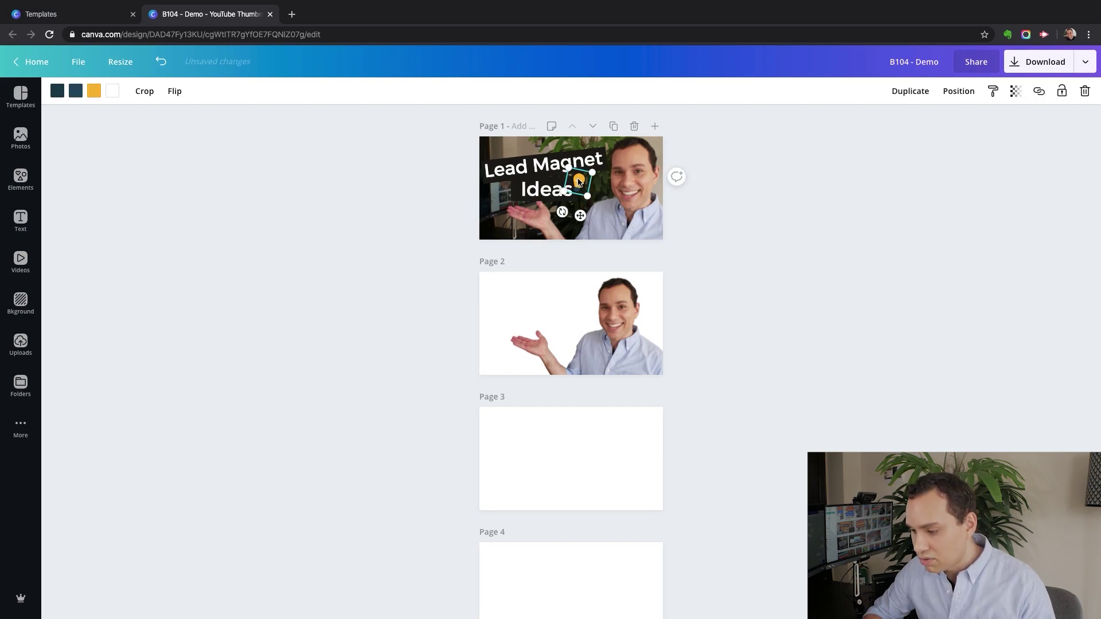
{"action": "key", "text": "Escape"}
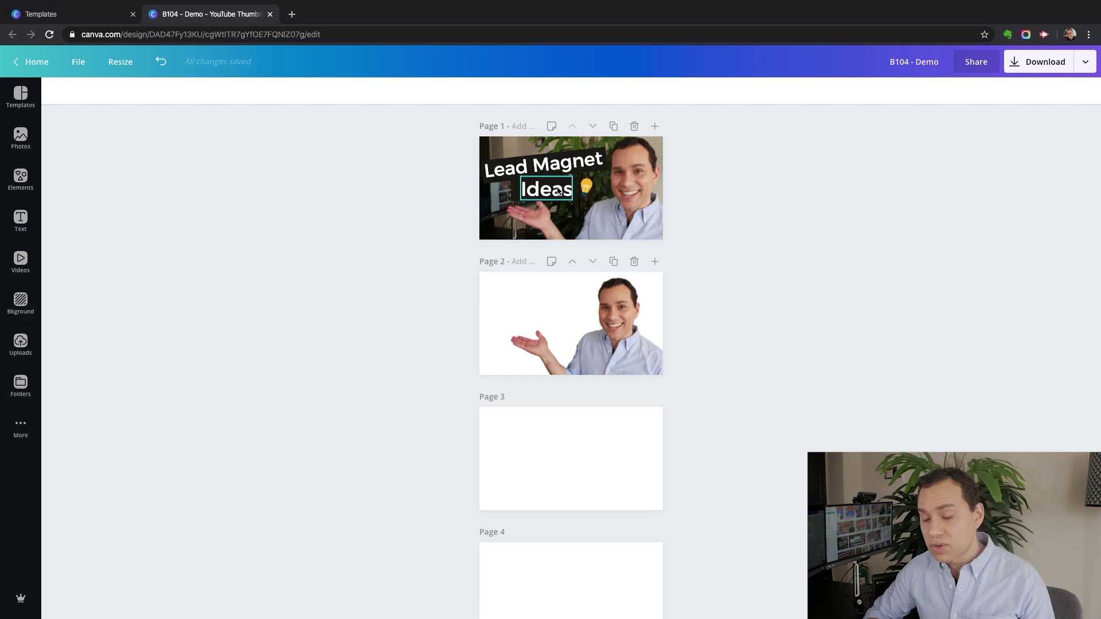
{"action": "left_click", "coordinate": [641, 206]}
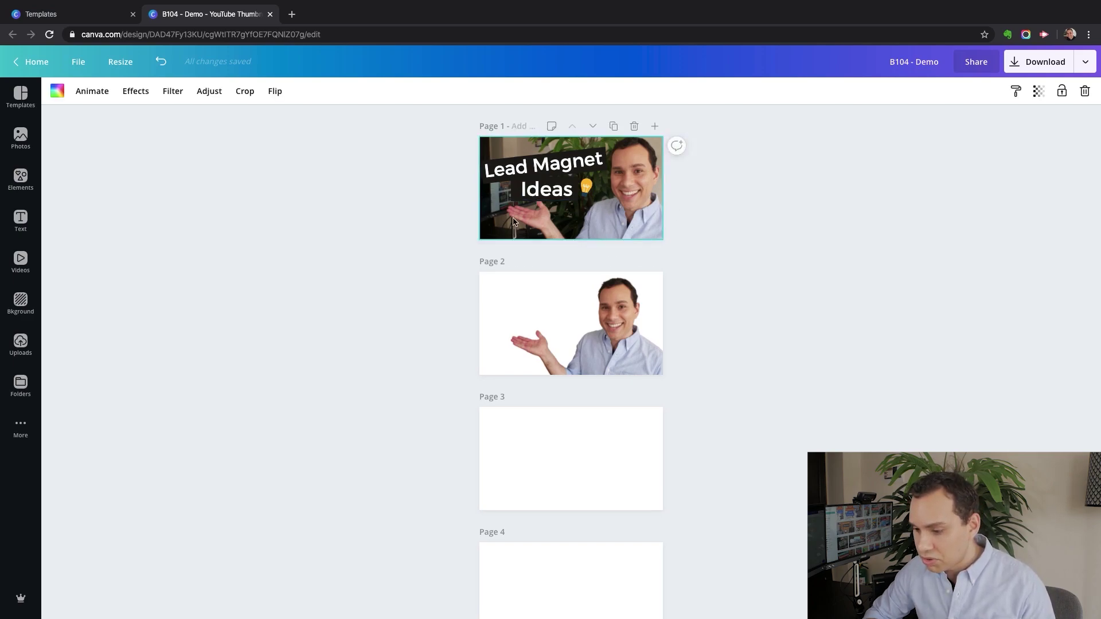
Adjust the page 1 photo to contrast 38 and saturation 7.
{"action": "left_click", "coordinate": [207, 92]}
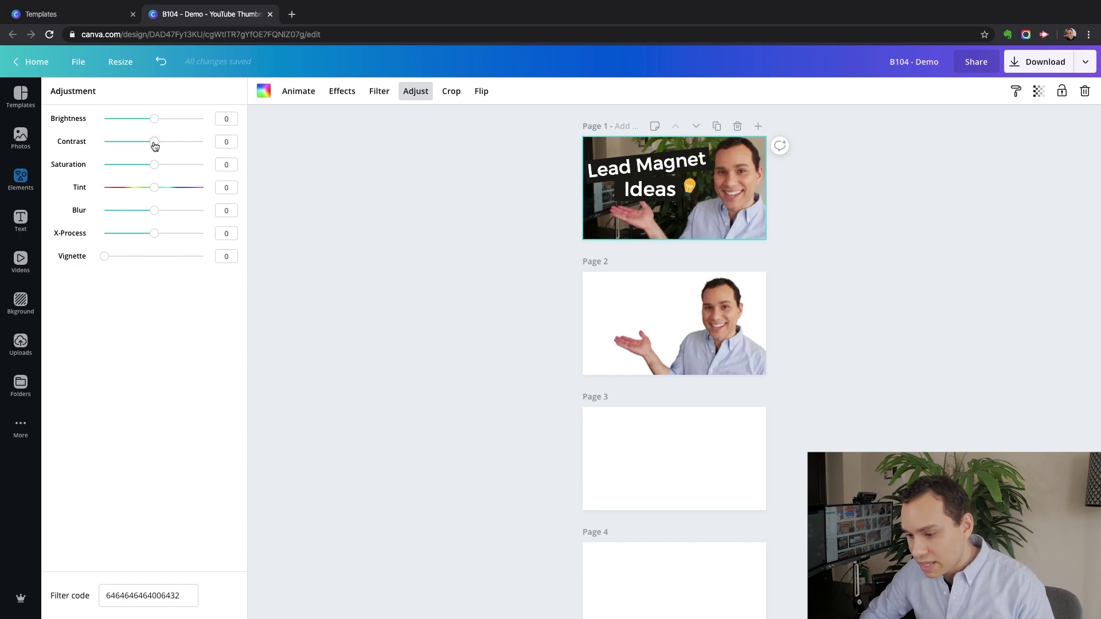
{"action": "left_click_drag", "start_coordinate": [154, 146], "coordinate": [216, 143]}
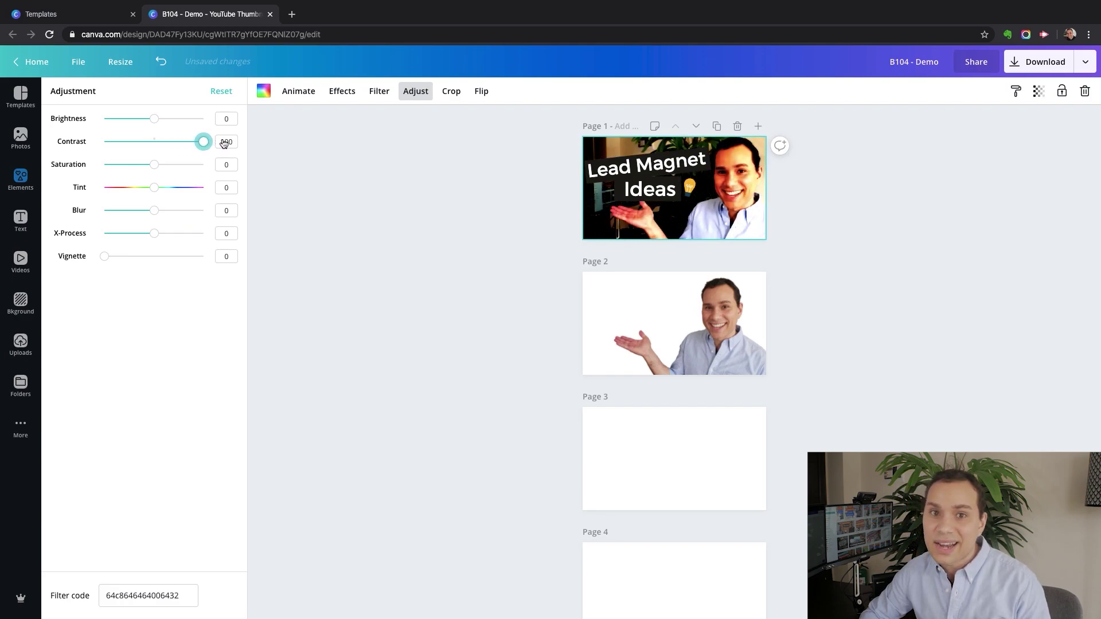
{"action": "left_click_drag", "start_coordinate": [208, 143], "coordinate": [174, 143]}
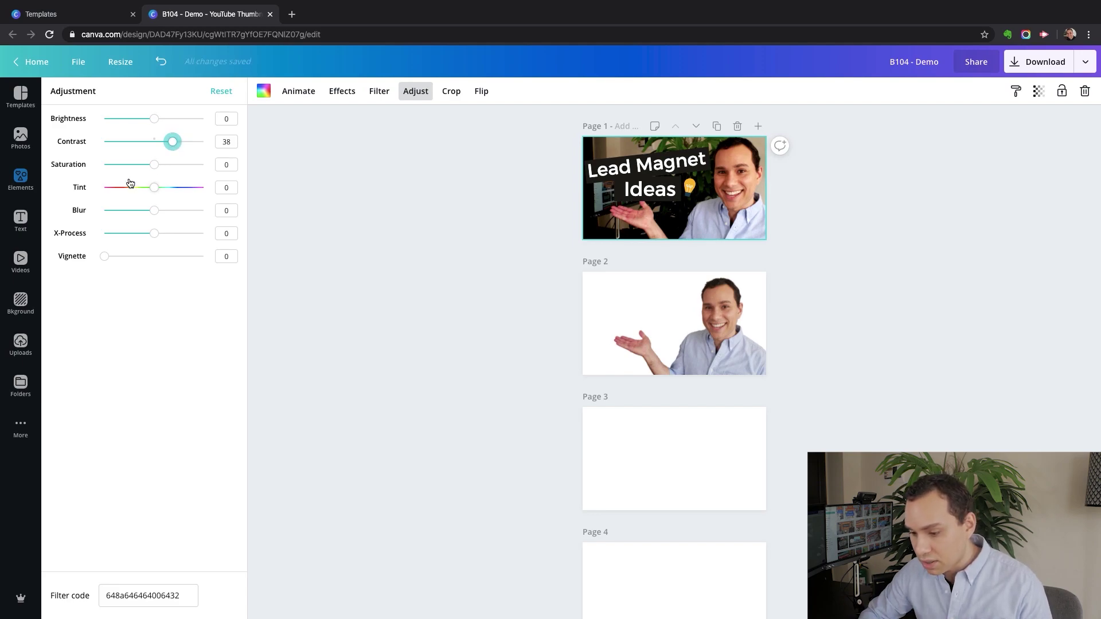
{"action": "mouse_move", "coordinate": [153, 166]}
{"action": "left_mouse_down"}
{"action": "mouse_move", "coordinate": [241, 167]}
{"action": "mouse_move", "coordinate": [81, 163]}
{"action": "mouse_move", "coordinate": [158, 164]}
{"action": "left_mouse_up"}
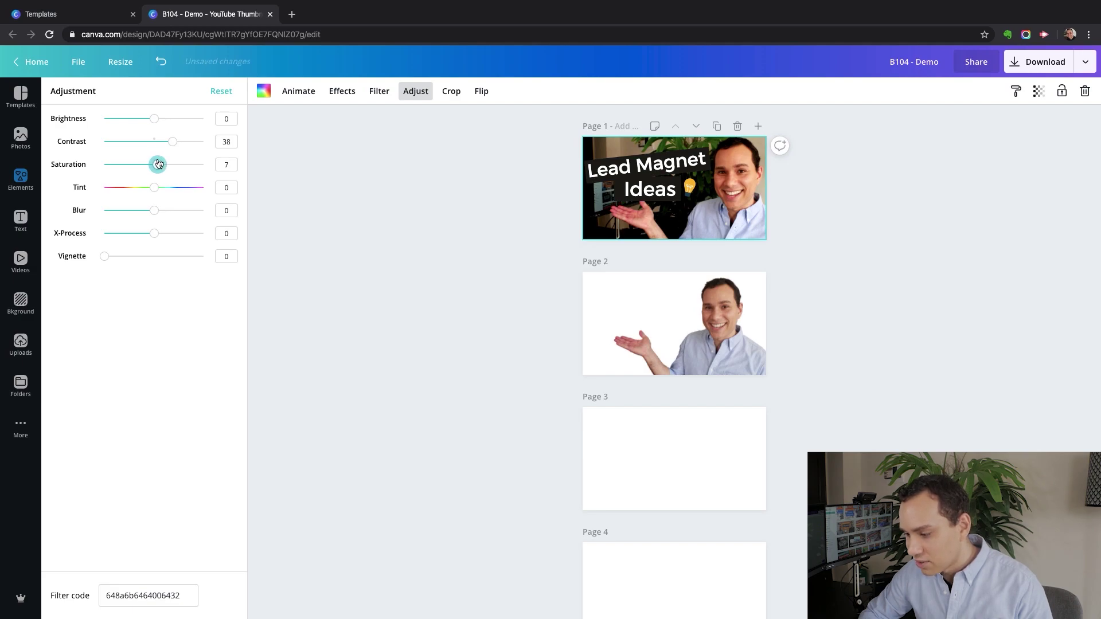
Close the Adjust panel, keeping contrast 38 and saturation 7 on the photo.
{"action": "left_click", "coordinate": [431, 179]}
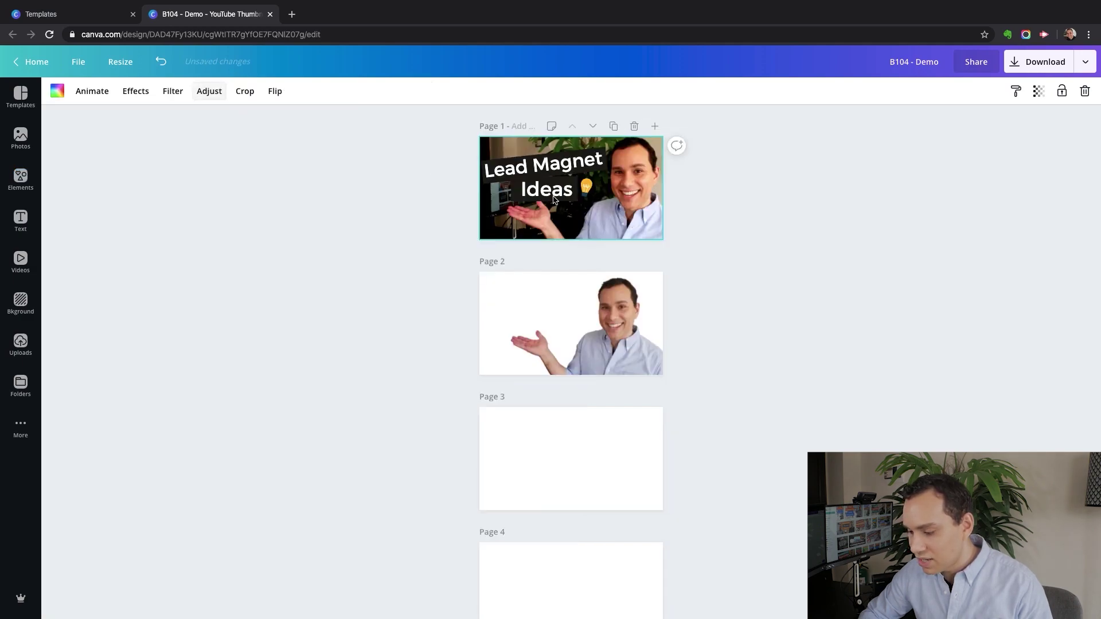